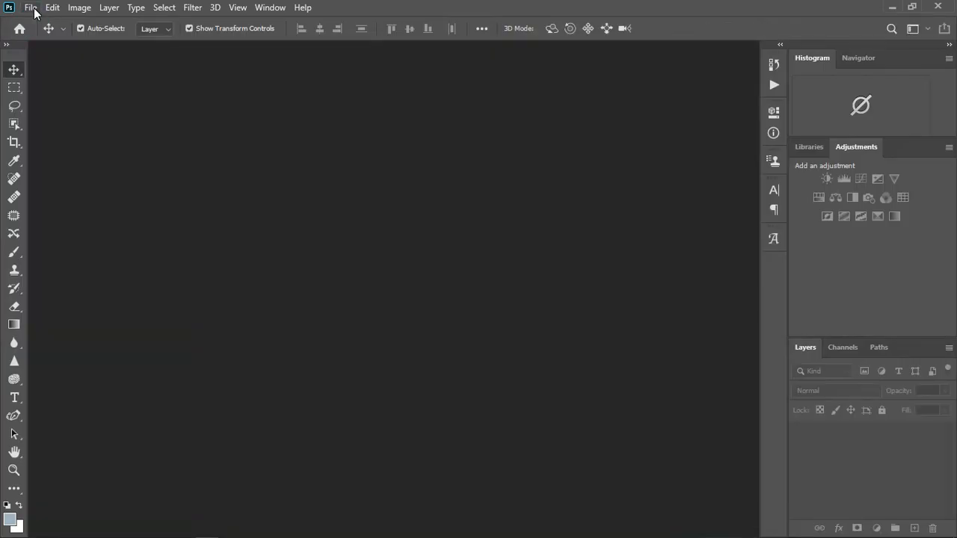
- Create a new 1080 × 1080 px, 300 ppi document named 'cana investment'
{"action": "left_click", "coordinate": [30, 7]}
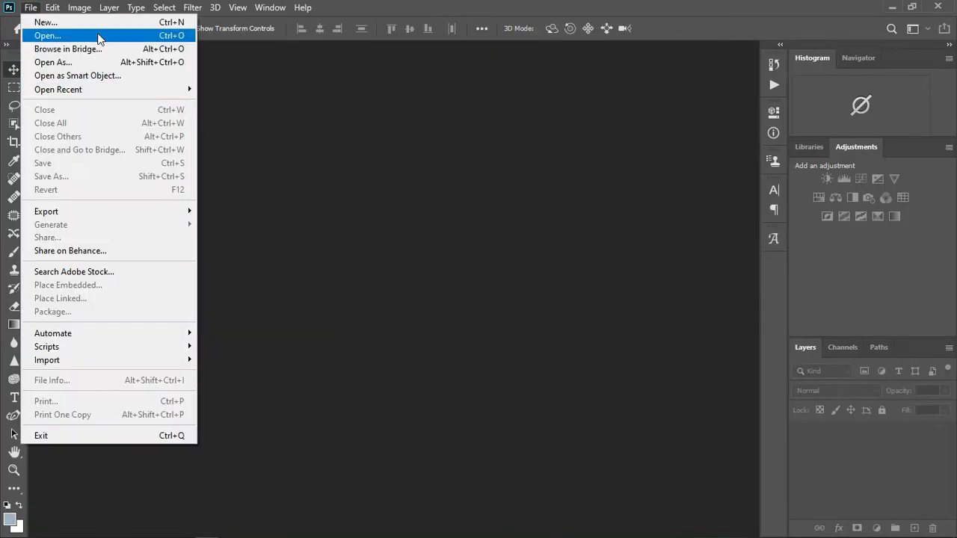
{"action": "left_click", "coordinate": [37, 36]}
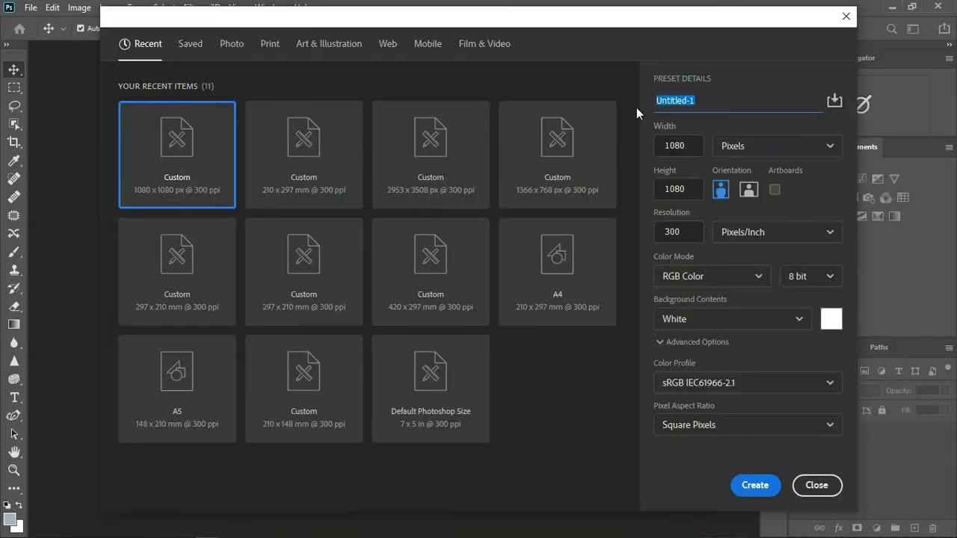
{"action": "type", "text": "cana investment"}
{"action": "left_click", "coordinate": [749, 489]}
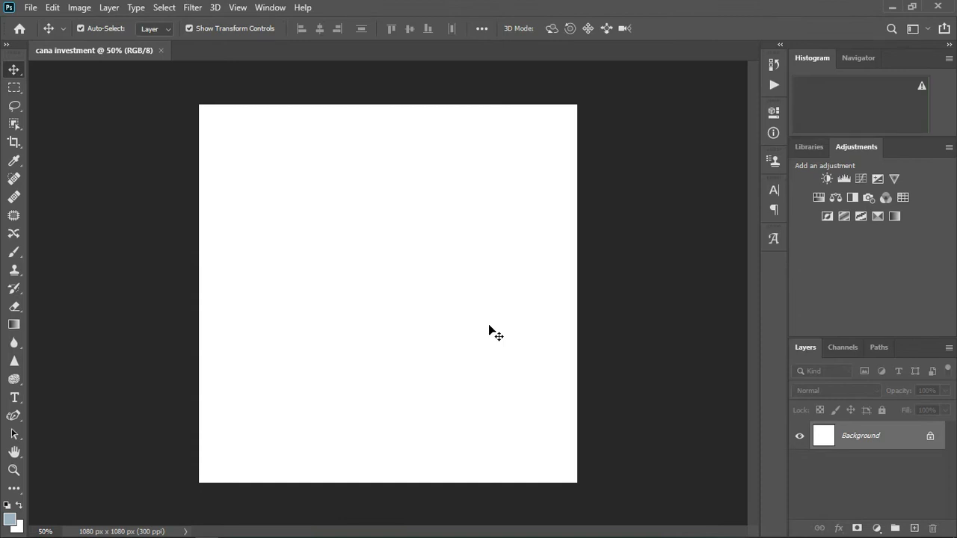
- Draw a grey-blue rounded-rectangle panel covering the canvas, aligned to its top and height
{"action": "key", "text": "u"}
{"action": "left_click_drag", "start_coordinate": [208, 89], "coordinate": [568, 486]}
{"action": "key", "text": "v"}
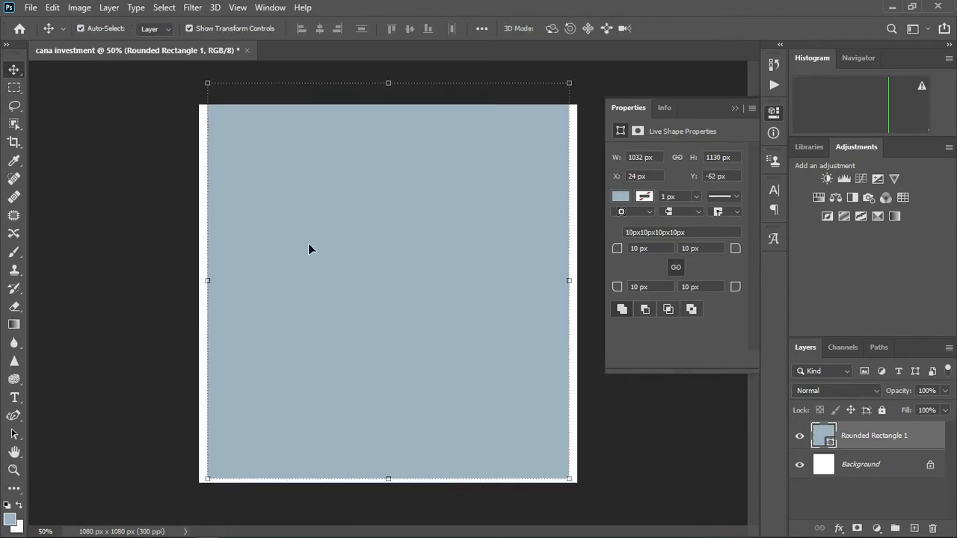
{"action": "left_click_drag", "start_coordinate": [388, 89], "coordinate": [393, 106]}
{"action": "left_click_drag", "start_coordinate": [432, 263], "coordinate": [434, 267]}
{"action": "key", "text": "Return"}
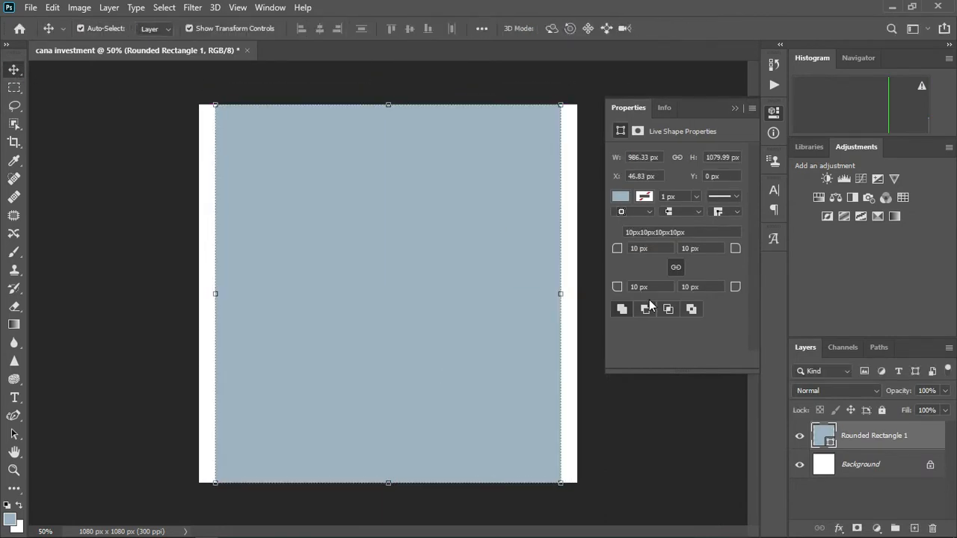
{"action": "left_click", "coordinate": [591, 296]}
- Add a yellow rectangle on the left, tilted about -25° and moved toward the bottom-left
{"action": "key", "text": "u"}
{"action": "left_click_drag", "start_coordinate": [146, 284], "coordinate": [377, 357]}
{"action": "left_click", "coordinate": [621, 197]}
{"action": "left_click", "coordinate": [622, 271]}
{"action": "left_click", "coordinate": [115, 273]}
{"action": "key", "text": "ctrl+t"}
{"action": "left_click_drag", "start_coordinate": [393, 307], "coordinate": [379, 252]}
{"action": "left_click_drag", "start_coordinate": [329, 290], "coordinate": [316, 402]}
{"action": "left_click", "coordinate": [693, 29]}
- Add a yellow block in the top-right corner and push the tilted block into the bottom-left corner
{"action": "key", "text": "u"}
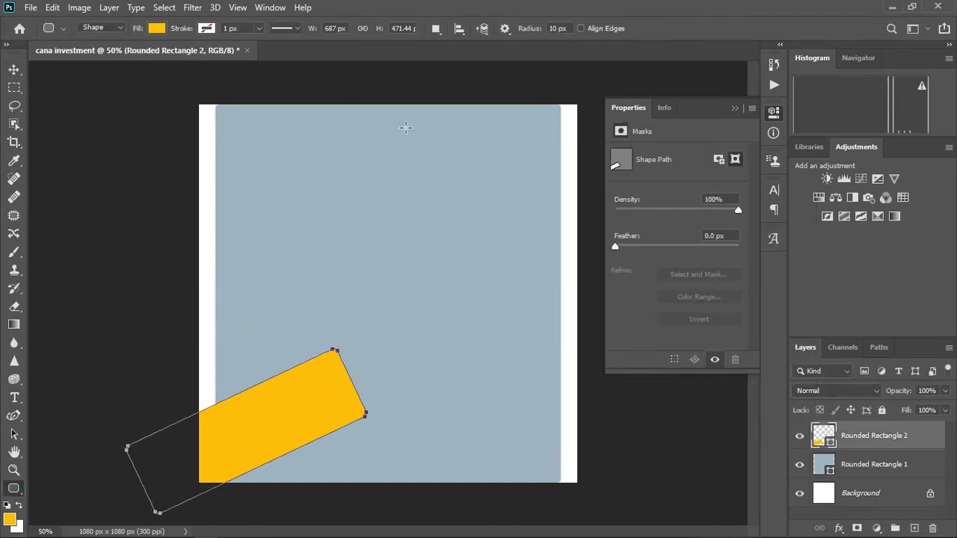
{"action": "left_click_drag", "start_coordinate": [447, 80], "coordinate": [517, 218]}
{"action": "key", "text": "v"}
{"action": "left_click_drag", "start_coordinate": [469, 157], "coordinate": [530, 110]}
{"action": "left_click_drag", "start_coordinate": [322, 388], "coordinate": [240, 447]}
{"action": "left_click", "coordinate": [715, 321]}
- Draw a cyan circle in the upper-left area with a 4 px outline
{"action": "key", "text": "shift+u"}
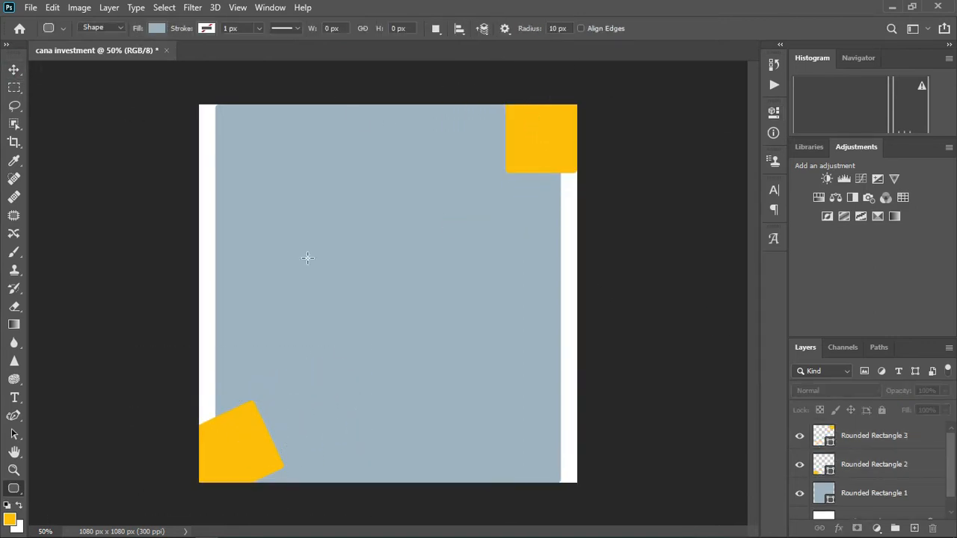
{"action": "left_click_drag", "start_coordinate": [261, 204], "coordinate": [389, 329]}
{"action": "left_click", "coordinate": [620, 218]}
{"action": "left_click", "coordinate": [697, 293]}
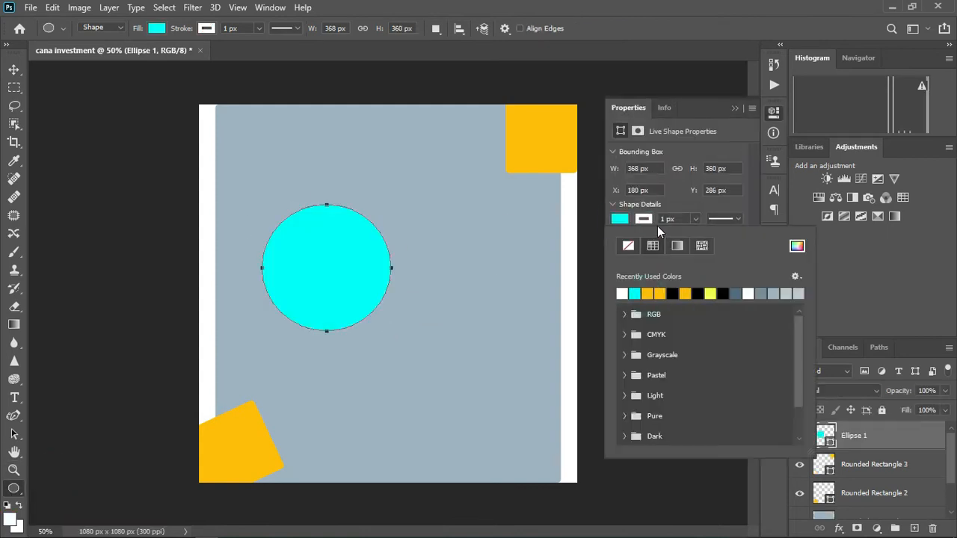
{"action": "double_click", "coordinate": [665, 219]}
{"action": "type", "text": "4"}
{"action": "left_click", "coordinate": [13, 69]}
{"action": "left_click", "coordinate": [238, 374]}
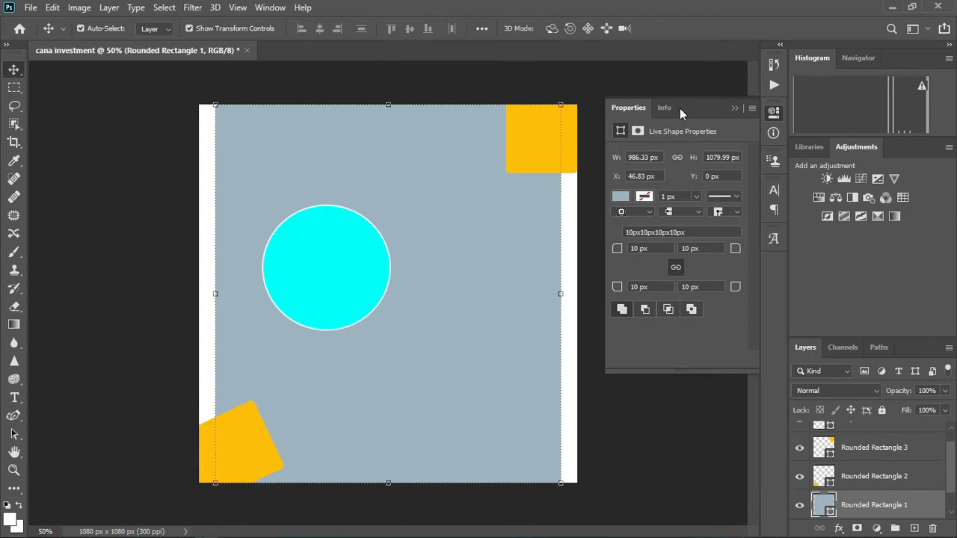
{"action": "left_click", "coordinate": [735, 108]}
{"action": "left_click", "coordinate": [116, 529]}
- Browse to D:\projects\picha\Wallpapers and drag a wallpaper photo toward the Photoshop window
{"action": "left_click", "coordinate": [66, 259]}
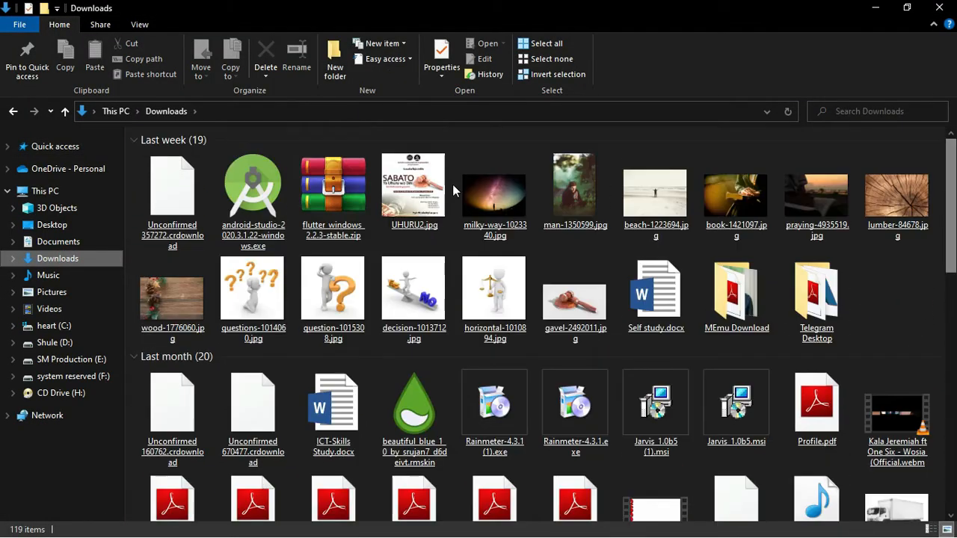
{"action": "left_click", "coordinate": [54, 342]}
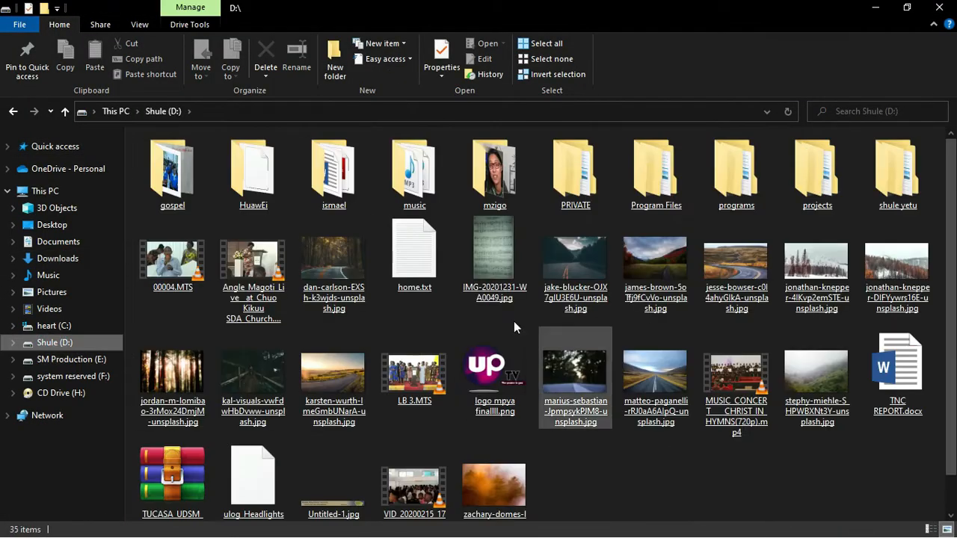
{"action": "double_click", "coordinate": [817, 176]}
{"action": "double_click", "coordinate": [243, 187]}
{"action": "double_click", "coordinate": [357, 173]}
{"action": "left_click", "coordinate": [930, 281]}
{"action": "scroll", "coordinate": [897, 183], "scroll_direction": "down", "scroll_amount": 10}
{"action": "key", "text": "alt+Left"}
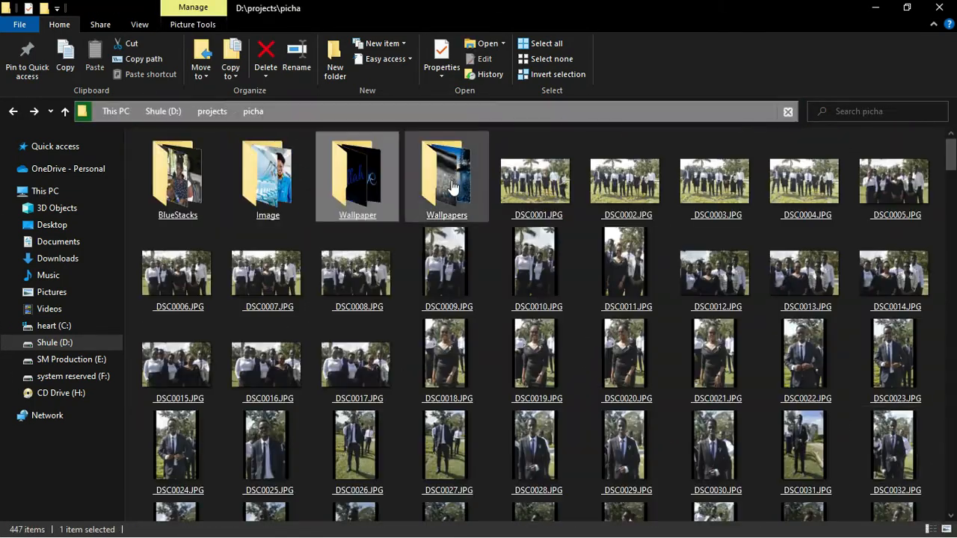
{"action": "double_click", "coordinate": [464, 187]}
{"action": "scroll", "coordinate": [852, 213], "scroll_direction": "down", "scroll_amount": 4}
{"action": "left_click_drag", "start_coordinate": [414, 355], "coordinate": [373, 353]}
{"action": "left_click", "coordinate": [907, 7]}
{"action": "left_click_drag", "start_coordinate": [596, 180], "coordinate": [600, 235]}
- Place the wallpaper photo, clip it into the panel, stretch it vertically, and move the circle left
{"action": "left_click", "coordinate": [636, 298]}
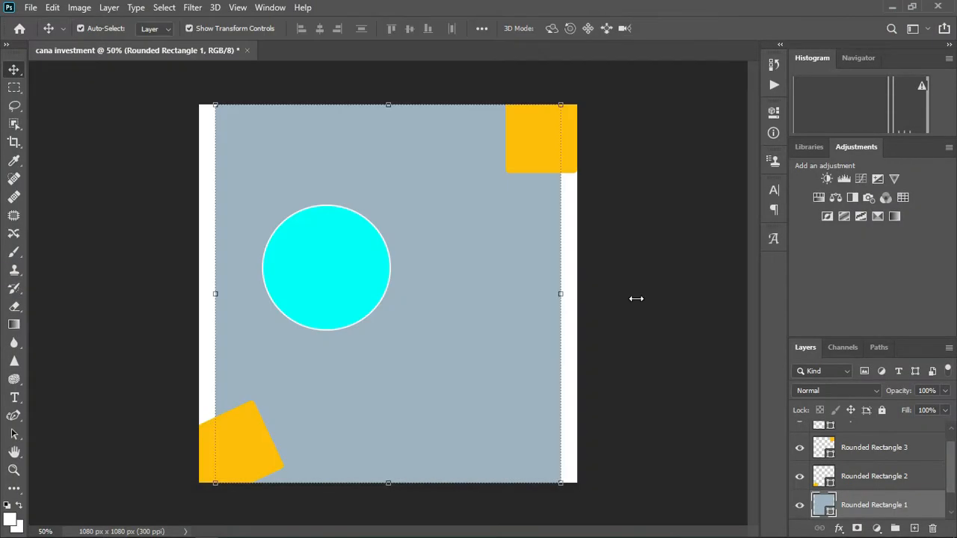
{"action": "left_click_drag", "start_coordinate": [636, 299], "coordinate": [483, 296]}
{"action": "left_click", "coordinate": [678, 33]}
{"action": "right_click", "coordinate": [861, 506]}
{"action": "left_click", "coordinate": [731, 324]}
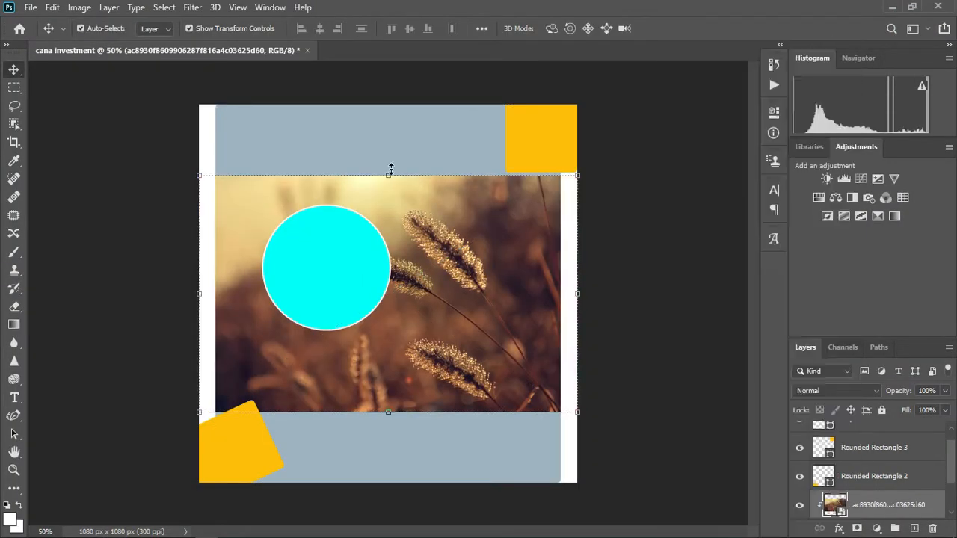
{"action": "left_click_drag", "start_coordinate": [389, 176], "coordinate": [388, 105]}
{"action": "left_click_drag", "start_coordinate": [389, 413], "coordinate": [389, 488]}
{"action": "left_click", "coordinate": [680, 29]}
{"action": "left_click_drag", "start_coordinate": [356, 287], "coordinate": [278, 225]}
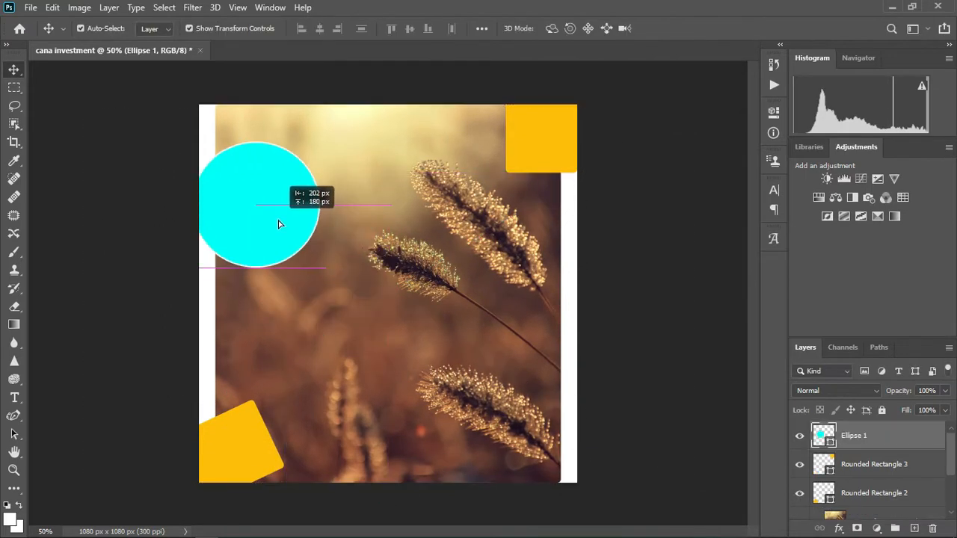
- Place a second wallpaper photo above Background, stretched to fill and shifted right
{"action": "left_click", "coordinate": [51, 495]}
{"action": "left_click_drag", "start_coordinate": [598, 233], "coordinate": [603, 262]}
{"action": "left_click", "coordinate": [641, 352]}
{"action": "left_click_drag", "start_coordinate": [873, 437], "coordinate": [875, 490]}
{"action": "left_click_drag", "start_coordinate": [388, 186], "coordinate": [387, 105]}
{"action": "left_click_drag", "start_coordinate": [391, 400], "coordinate": [398, 499]}
{"action": "left_click_drag", "start_coordinate": [636, 304], "coordinate": [734, 297]}
{"action": "left_click", "coordinate": [680, 28]}
- Save the document as cana investment.psd in the chosen folder
{"action": "key", "text": "ctrl+s"}
{"action": "left_click", "coordinate": [154, 35]}
{"action": "mouse_move", "coordinate": [198, 34]}
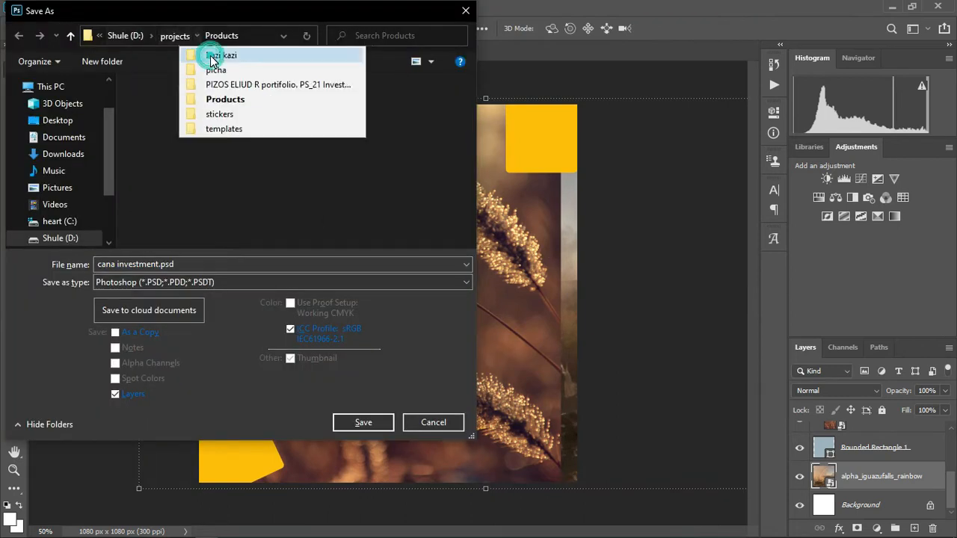
{"action": "left_click", "coordinate": [212, 57]}
{"action": "left_click", "coordinate": [364, 423]}
{"action": "left_click", "coordinate": [637, 143]}
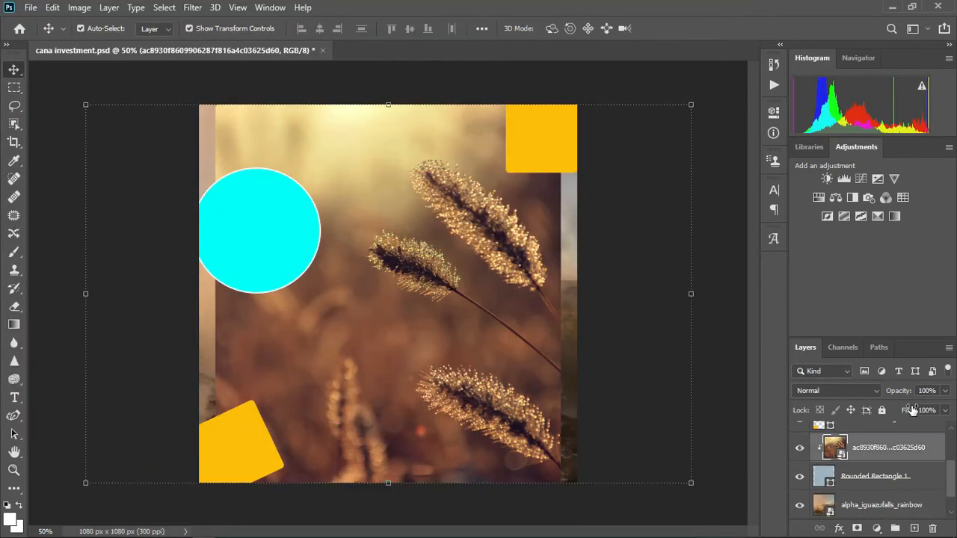
- Adjust the alpha_iguazufalls_rainbow photo layer's opacity and transform the grey-blue panel
{"action": "mouse_move", "coordinate": [906, 391]}
{"action": "left_mouse_down"}
{"action": "mouse_move", "coordinate": [887, 391]}
{"action": "mouse_move", "coordinate": [912, 394]}
{"action": "left_mouse_up"}
{"action": "left_click", "coordinate": [923, 477]}
{"action": "mouse_move", "coordinate": [950, 481]}
{"action": "left_mouse_down"}
{"action": "mouse_move", "coordinate": [950, 471]}
{"action": "mouse_move", "coordinate": [950, 487]}
{"action": "left_mouse_up"}
{"action": "key", "text": "ctrl+t"}
{"action": "left_click", "coordinate": [691, 31]}
{"action": "left_click", "coordinate": [915, 476]}
{"action": "left_click_drag", "start_coordinate": [906, 393], "coordinate": [924, 394]}
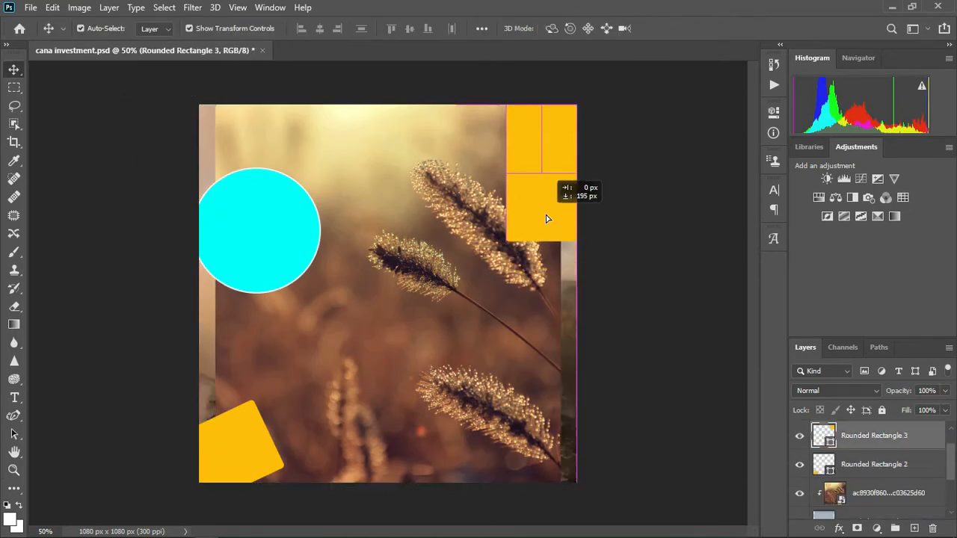
- Stretch the top-right yellow block taller and rotate the bottom-left block upright onto the edge
{"action": "left_click_drag", "start_coordinate": [546, 215], "coordinate": [546, 228]}
{"action": "left_click_drag", "start_coordinate": [213, 500], "coordinate": [161, 303]}
{"action": "left_click_drag", "start_coordinate": [142, 425], "coordinate": [221, 379]}
{"action": "left_click_drag", "start_coordinate": [326, 323], "coordinate": [330, 327]}
{"action": "left_click_drag", "start_coordinate": [253, 416], "coordinate": [229, 358]}
{"action": "left_click", "coordinate": [694, 29]}
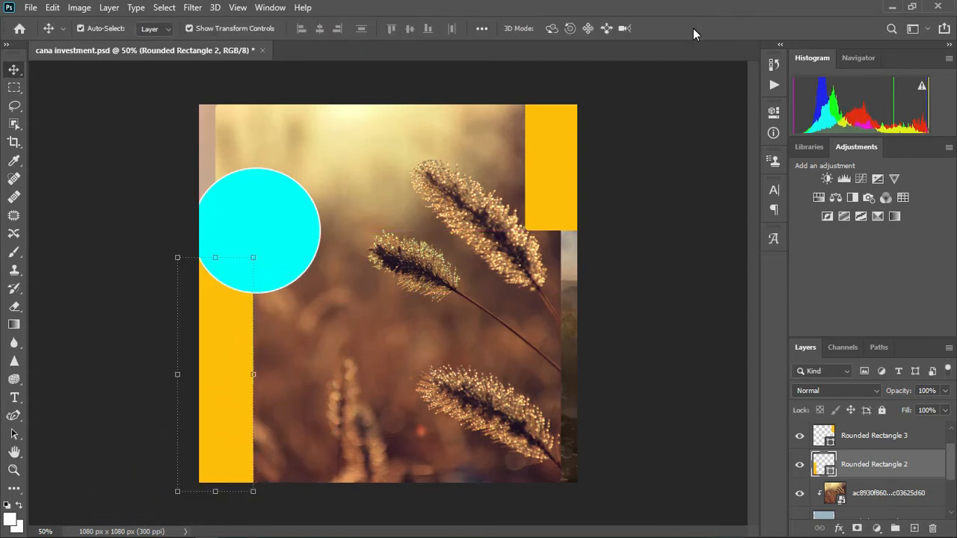
- Select the cyan circle and start a text layer inside it
{"action": "left_click", "coordinate": [271, 253]}
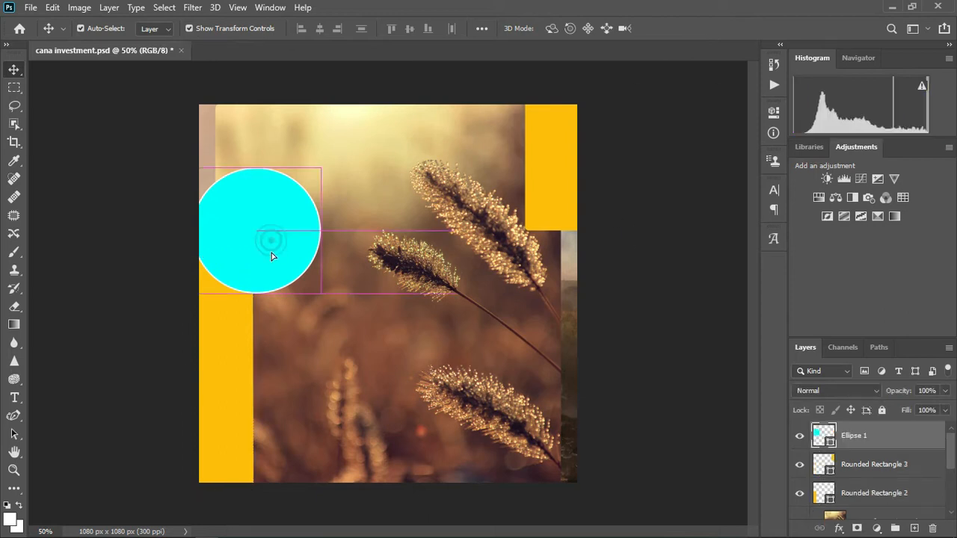
{"action": "key", "text": "t"}
{"action": "left_click", "coordinate": [362, 343]}
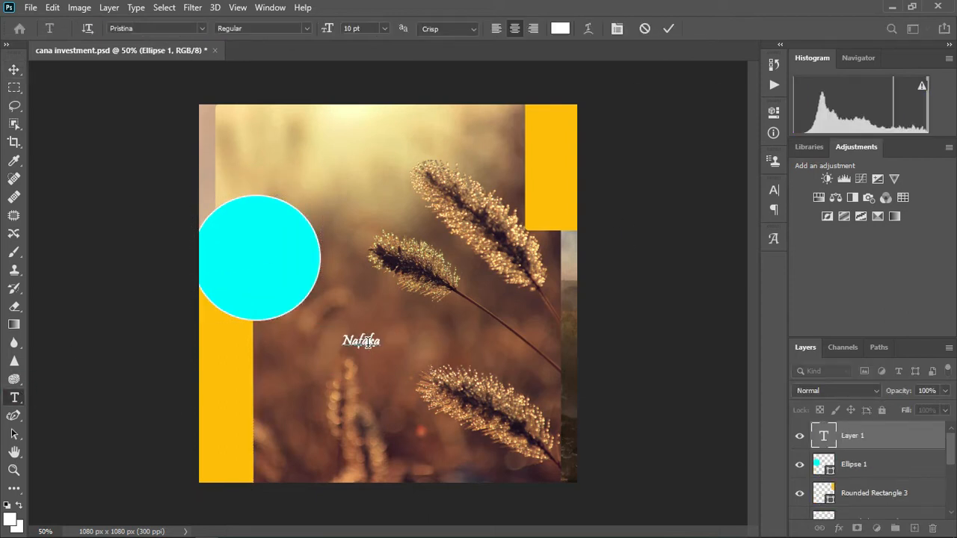
- Make the 'Nafaka Nzima' circle text black and commit it
{"action": "left_click", "coordinate": [352, 116]}
{"action": "left_click", "coordinate": [562, 407]}
{"action": "left_click", "coordinate": [877, 224]}
{"action": "left_click", "coordinate": [353, 30]}
{"action": "scroll", "coordinate": [353, 30], "scroll_direction": "up", "scroll_amount": 13}
{"action": "scroll", "coordinate": [351, 29], "scroll_direction": "down", "scroll_amount": 1}
{"action": "left_click", "coordinate": [668, 28]}
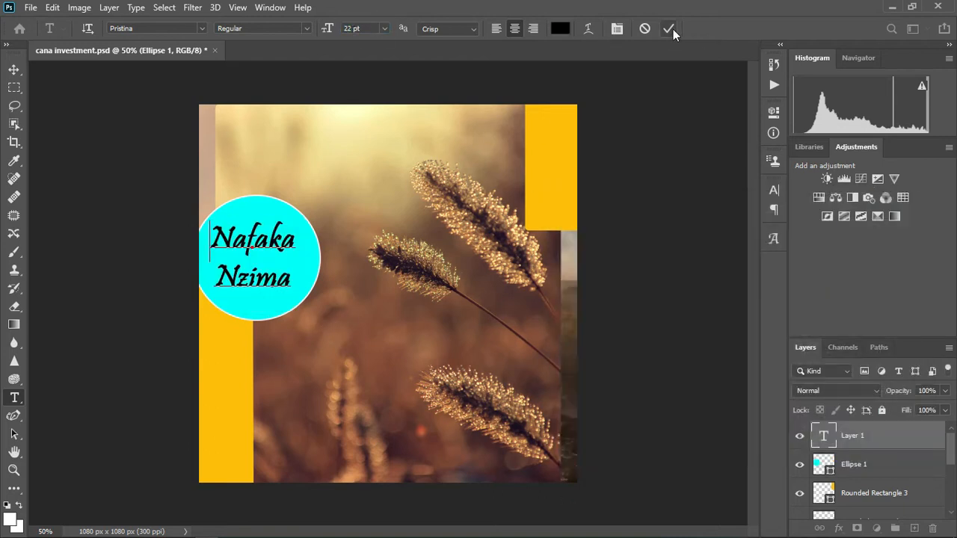
{"action": "left_click", "coordinate": [260, 293]}
- Add the heading 'CANA Investments' in Agency FB
{"action": "left_click", "coordinate": [337, 160]}
{"action": "type", "text": "CANA Investments"}
{"action": "key", "text": "BackSpace"}
{"action": "key", "text": "BackSpace"}
{"action": "type", "text": "nts"}
{"action": "key", "text": "ctrl+a"}
{"action": "mouse_move", "coordinate": [356, 181]}
{"action": "left_mouse_down"}
{"action": "mouse_move", "coordinate": [402, 190]}
{"action": "mouse_move", "coordinate": [385, 214]}
{"action": "mouse_move", "coordinate": [332, 190]}
{"action": "mouse_move", "coordinate": [350, 190]}
{"action": "left_mouse_up"}
{"action": "left_click", "coordinate": [202, 28]}
{"action": "left_click", "coordinate": [250, 431]}
{"action": "left_click", "coordinate": [453, 170]}
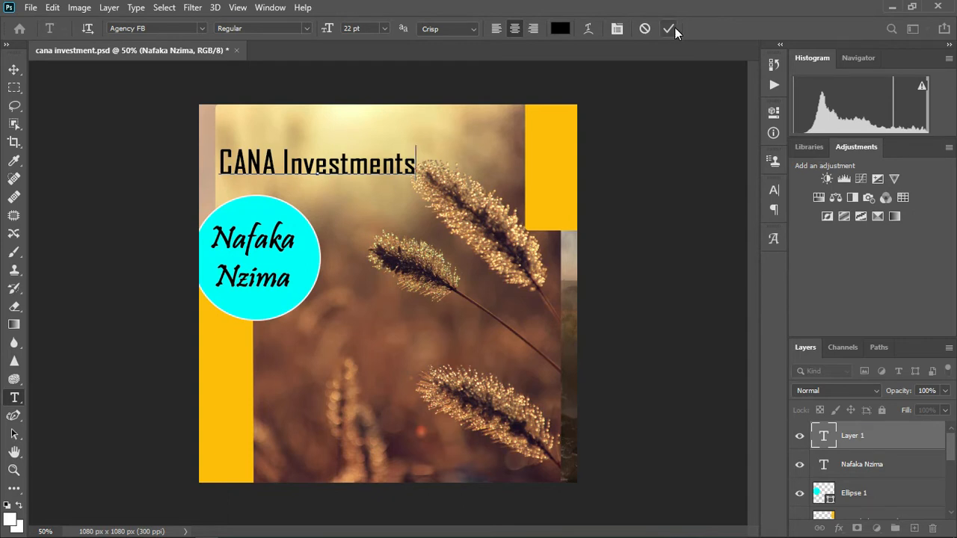
{"action": "left_click", "coordinate": [674, 29]}
- Type a centred text block 'Tuapatikana Mkoa Wa Iringa' / 'Pia Mikoani tunaagiza' and position it
{"action": "left_click", "coordinate": [334, 336]}
{"action": "type", "text": "Tuapatikana"}
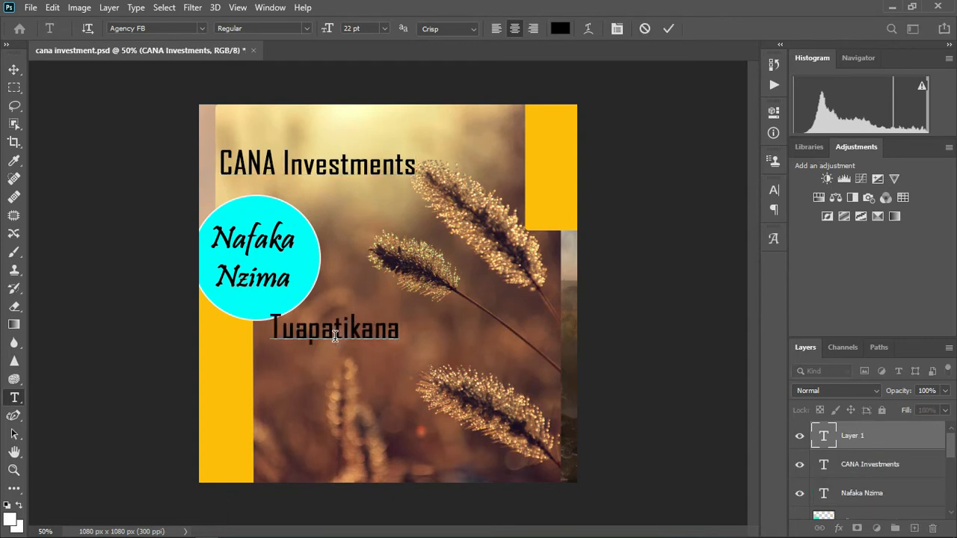
{"action": "type", "text": " Mkoa Wa Iringa"}
{"action": "left_click_drag", "start_coordinate": [387, 425], "coordinate": [441, 426]}
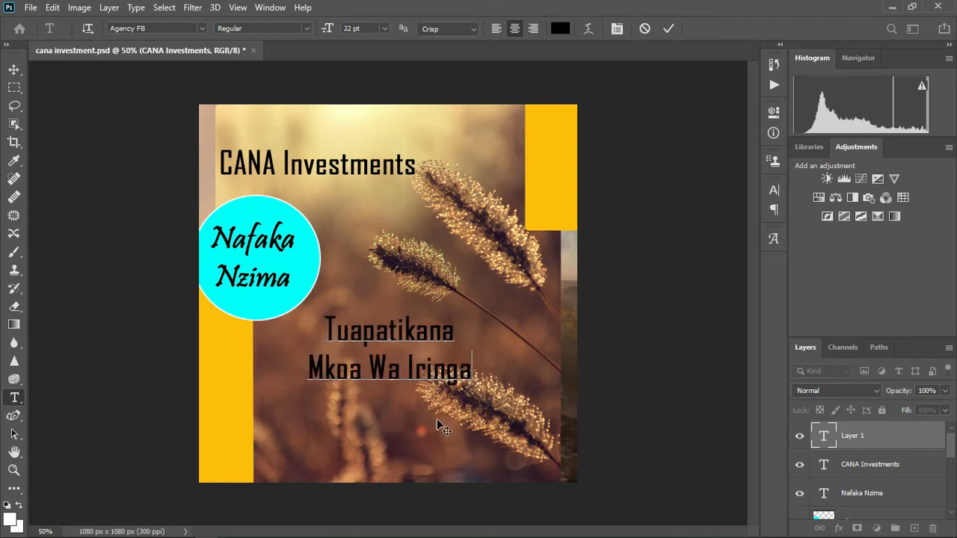
{"action": "type", "text": "Pia Mikoani tunaagiza"}
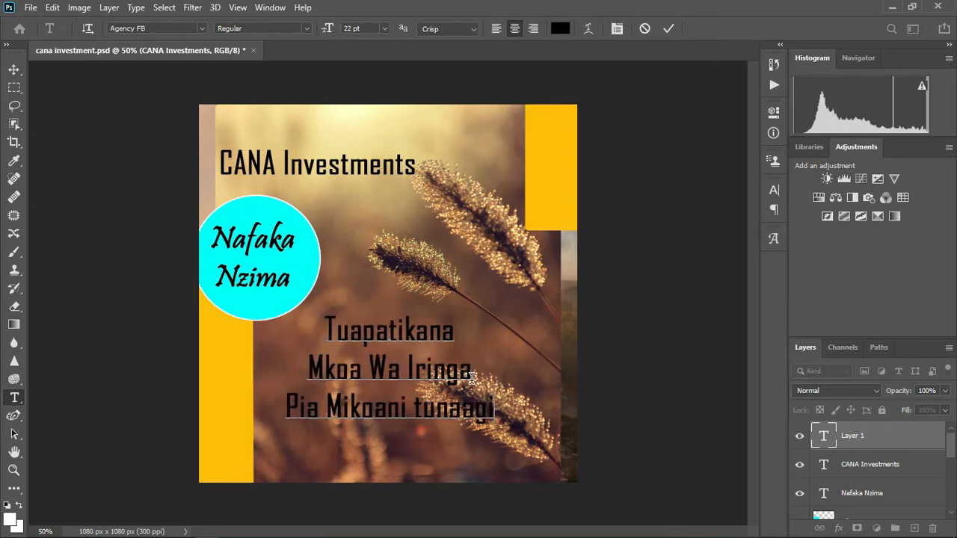
- Set the block's line spacing to 21 pt and correct the spelling to 'Tunapatikana'
{"action": "key", "text": "ctrl+a"}
{"action": "left_click", "coordinate": [773, 190]}
{"action": "left_click_drag", "start_coordinate": [697, 228], "coordinate": [688, 228]}
{"action": "left_click", "coordinate": [351, 330]}
{"action": "type", "text": "n"}
{"action": "key", "text": "ctrl+a"}
{"action": "left_click_drag", "start_coordinate": [386, 435], "coordinate": [390, 450]}
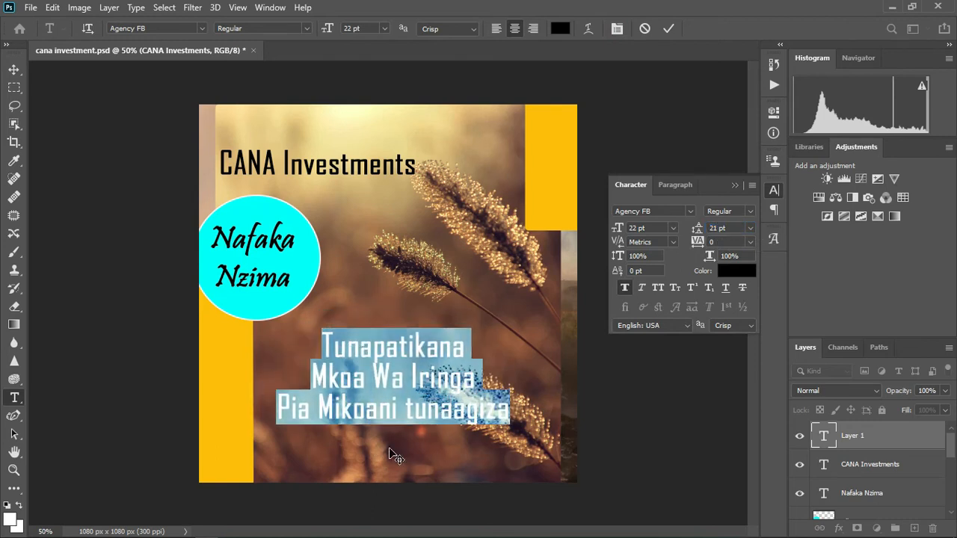
{"action": "left_click", "coordinate": [734, 185]}
{"action": "left_click", "coordinate": [668, 29]}
- Add the line 'wasiliana nasi:' near the bottom at 13 pt
{"action": "left_click", "coordinate": [301, 449]}
{"action": "type", "text": "wasiliana nasi:"}
{"action": "key", "text": "ctrl+a"}
{"action": "left_click", "coordinate": [354, 28]}
{"action": "type", "text": "13"}
{"action": "key", "text": "Return"}
{"action": "mouse_move", "coordinate": [329, 475]}
{"action": "left_mouse_down"}
{"action": "mouse_move", "coordinate": [380, 432]}
{"action": "mouse_move", "coordinate": [333, 472]}
{"action": "left_mouse_up"}
{"action": "left_click", "coordinate": [669, 28]}
- Draw a yellow rounded-rectangle strip across the bottom contact text
{"action": "left_click", "coordinate": [14, 69]}
{"action": "left_click", "coordinate": [291, 457]}
{"action": "key", "text": "u"}
{"action": "mouse_move", "coordinate": [245, 438]}
{"action": "left_mouse_down"}
{"action": "mouse_move", "coordinate": [598, 470]}
{"action": "mouse_move", "coordinate": [635, 495]}
{"action": "left_mouse_up"}
{"action": "left_click", "coordinate": [622, 196]}
{"action": "left_click", "coordinate": [644, 271]}
{"action": "left_click", "coordinate": [796, 222]}
- Fill the bottom bar yellow, then shift the bar and the 'Wasiliana nasi:' text into place
{"action": "left_click", "coordinate": [895, 227]}
{"action": "left_click", "coordinate": [735, 108]}
{"action": "left_click", "coordinate": [13, 70]}
{"action": "left_click_drag", "start_coordinate": [515, 472], "coordinate": [492, 466]}
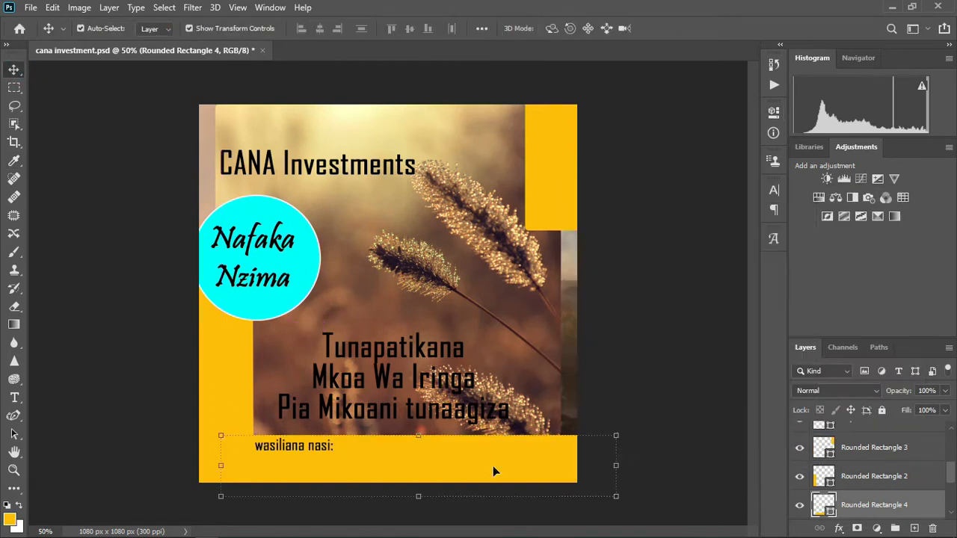
{"action": "left_click_drag", "start_coordinate": [316, 452], "coordinate": [271, 449]}
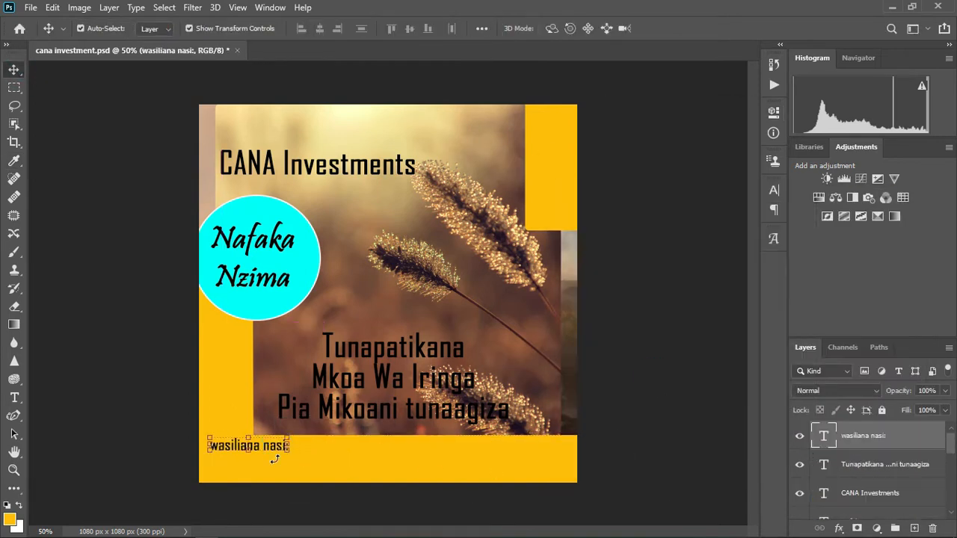
- Add the three contact phone numbers after 'Wasiliana nasi:', fixing the spacing in one number
{"action": "left_click", "coordinate": [14, 397]}
{"action": "left_click", "coordinate": [281, 445]}
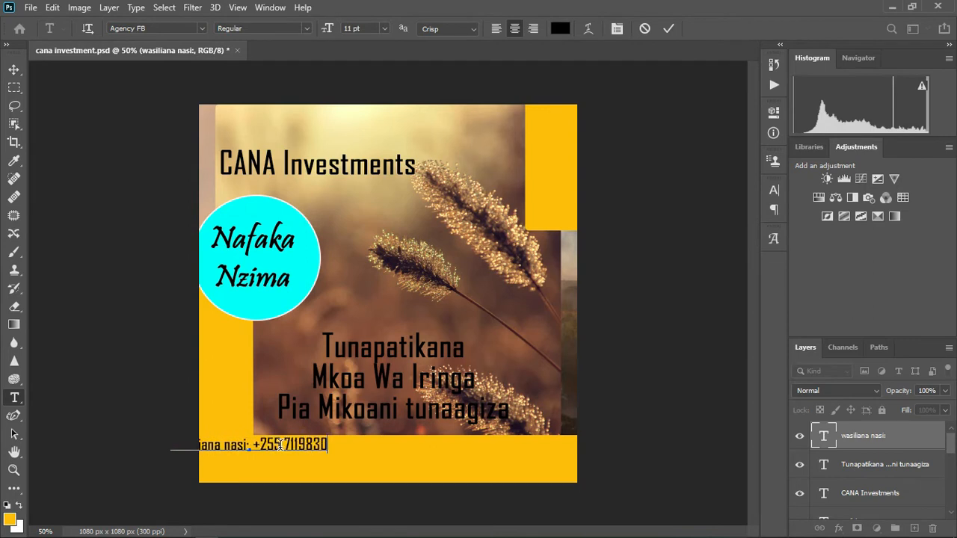
{"action": "left_click_drag", "start_coordinate": [311, 468], "coordinate": [445, 472]}
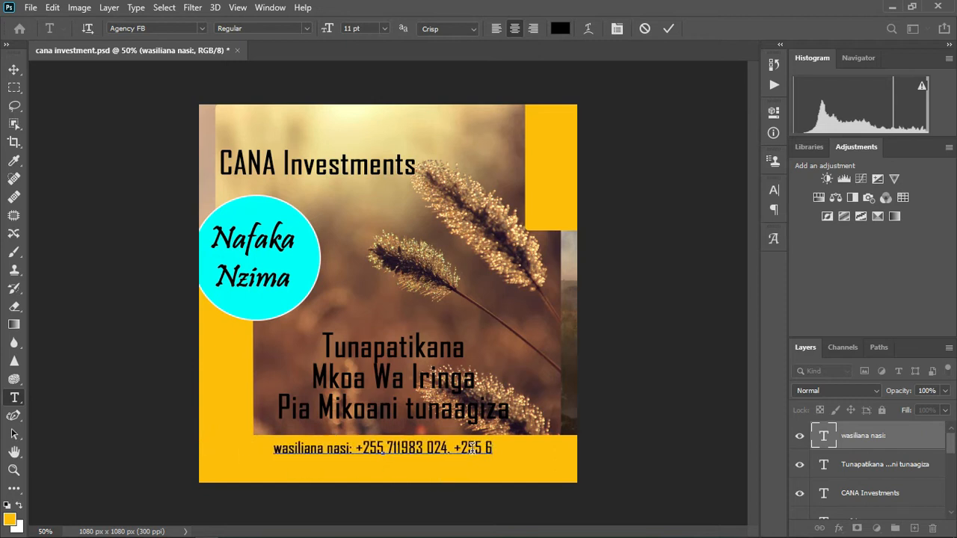
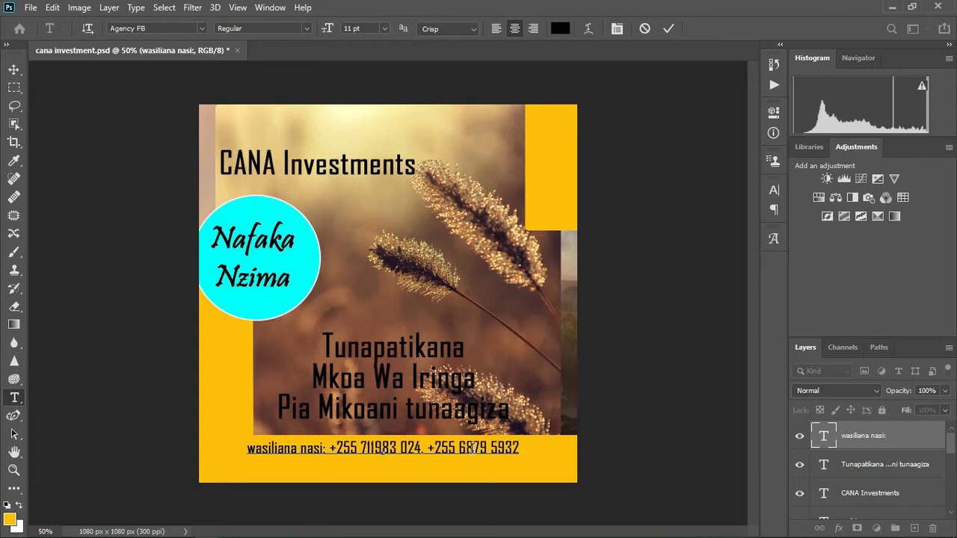
{"action": "left_click", "coordinate": [485, 449]}
{"action": "key", "text": "BackSpace"}
{"action": "left_click", "coordinate": [522, 449]}
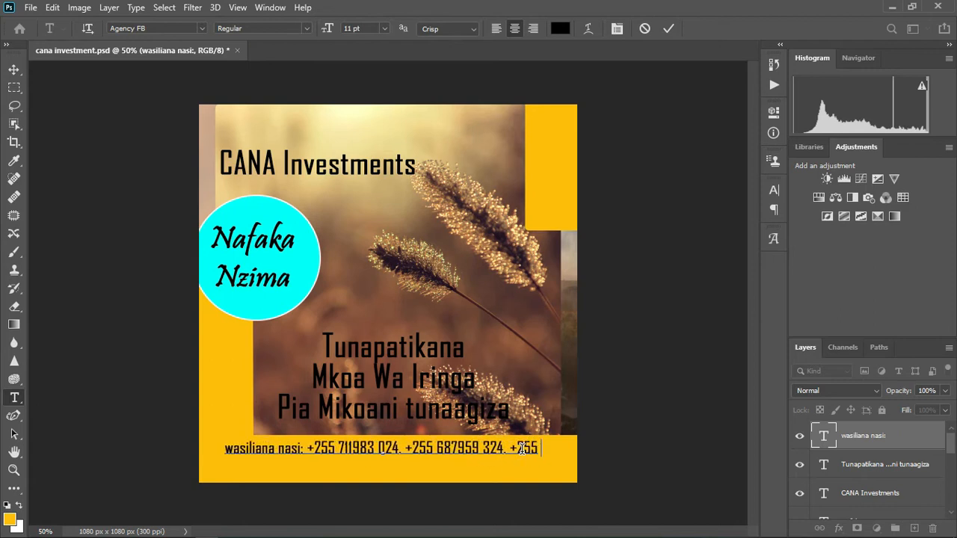
- Shrink the contact line to 10 pt, capitalise the W, and lower it on the bar
{"action": "key", "text": "ctrl+a"}
{"action": "key", "text": "ctrl+shift+comma"}
{"action": "left_click", "coordinate": [218, 453]}
{"action": "key", "text": "BackSpace"}
{"action": "type", "text": "W"}
{"action": "left_click_drag", "start_coordinate": [394, 466], "coordinate": [396, 480]}
{"action": "left_click", "coordinate": [420, 407]}
- Save the poster, then select all three Tunapatikana lines for editing
{"action": "left_click", "coordinate": [420, 408]}
{"action": "key", "text": "ctrl+s"}
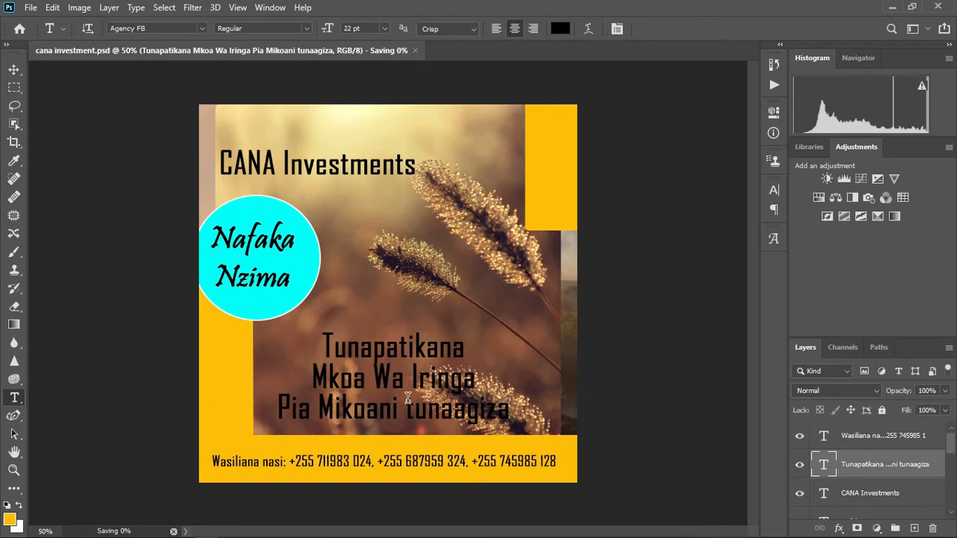
{"action": "left_click", "coordinate": [420, 408]}
{"action": "key", "text": "ctrl+a"}
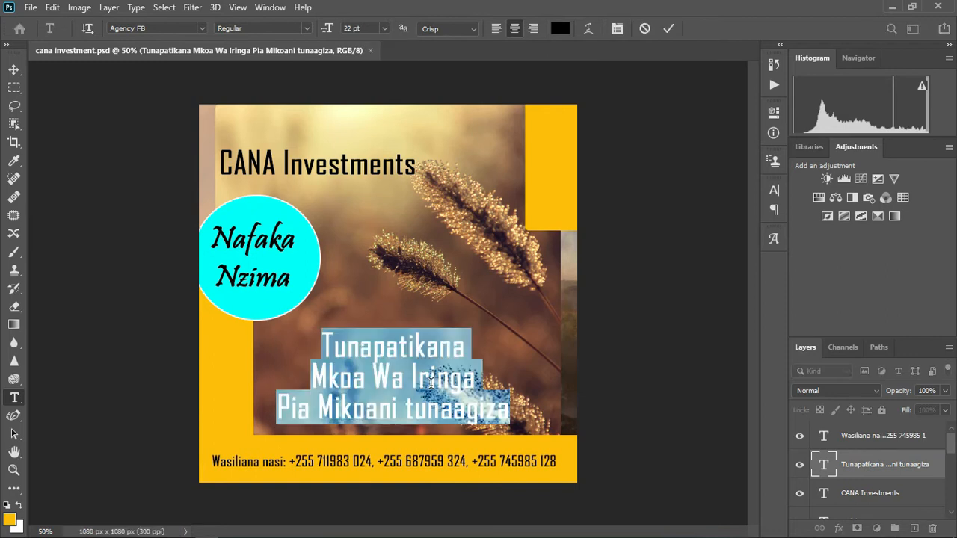
- Make the Tunapatikana lines yellow, sampled from the bar, with auto leading at 17 pt
{"action": "left_click", "coordinate": [559, 29]}
{"action": "left_click", "coordinate": [543, 154]}
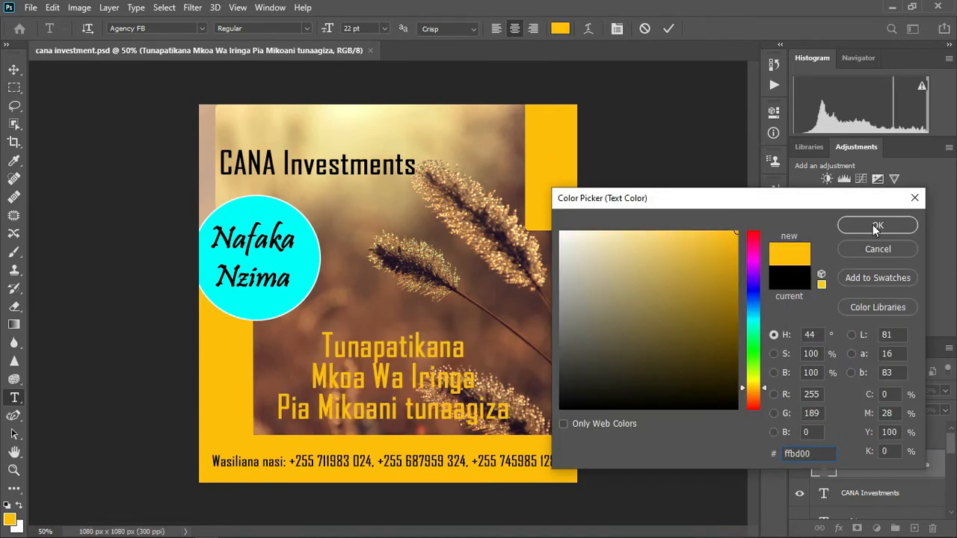
{"action": "left_click", "coordinate": [864, 225]}
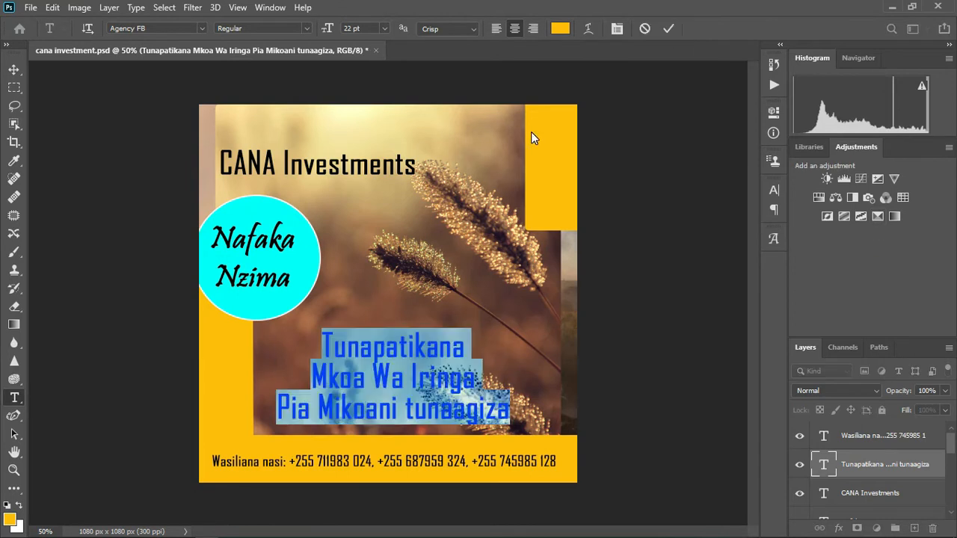
{"action": "left_click", "coordinate": [612, 30]}
{"action": "left_click", "coordinate": [736, 228]}
{"action": "scroll", "coordinate": [750, 228], "scroll_direction": "up", "scroll_amount": 4}
{"action": "left_click", "coordinate": [749, 227]}
{"action": "left_click", "coordinate": [729, 241]}
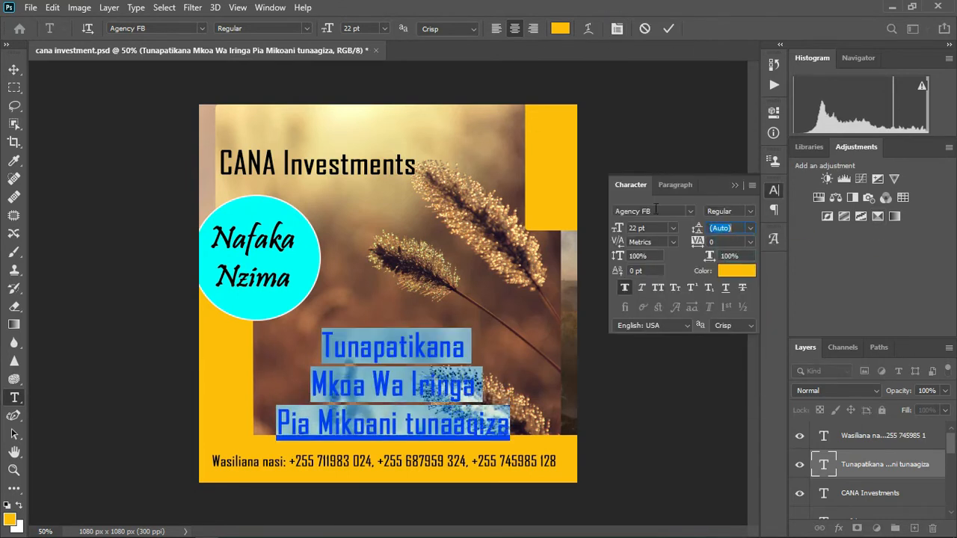
{"action": "scroll", "coordinate": [640, 228], "scroll_direction": "down", "scroll_amount": 5}
{"action": "left_click", "coordinate": [736, 186]}
{"action": "left_click", "coordinate": [668, 28]}
- Enlarge the grass photo with Free Transform, stretching it taller and shifting it slightly right
{"action": "left_click", "coordinate": [14, 70]}
{"action": "left_click", "coordinate": [479, 299]}
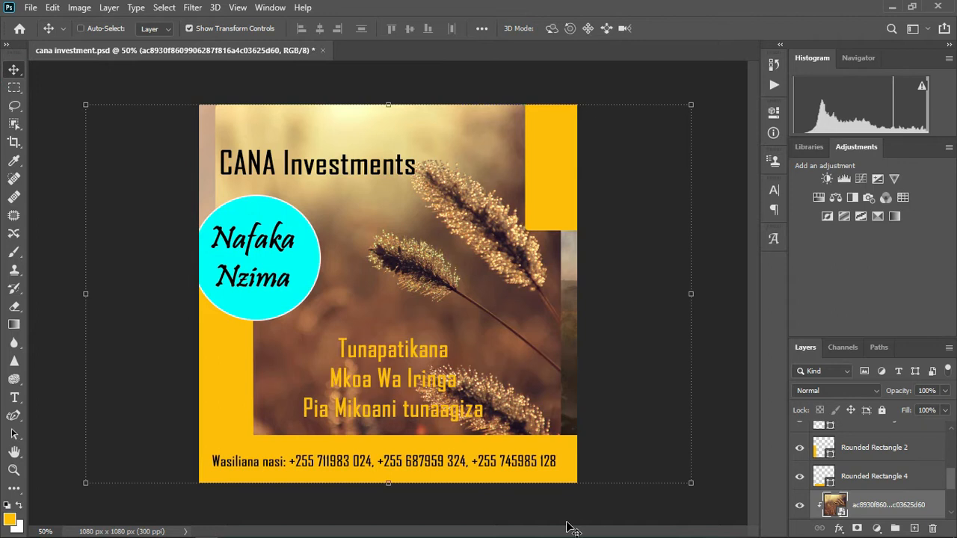
{"action": "key", "text": "ctrl+minus"}
{"action": "key", "text": "ctrl+minus"}
{"action": "left_click_drag", "start_coordinate": [388, 389], "coordinate": [486, 446]}
{"action": "left_click_drag", "start_coordinate": [421, 298], "coordinate": [442, 294]}
{"action": "left_click", "coordinate": [678, 28]}
- Give the Nafaka Nzima circle a yellow fill and a black outline
{"action": "left_click", "coordinate": [664, 166]}
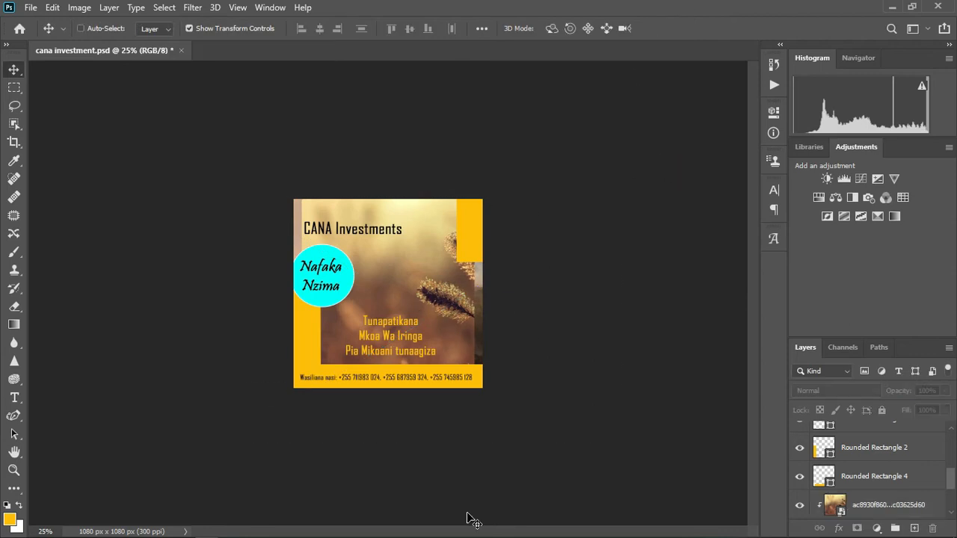
{"action": "key", "text": "ctrl+0"}
{"action": "left_click", "coordinate": [251, 303]}
{"action": "left_click", "coordinate": [14, 488]}
{"action": "left_click", "coordinate": [212, 28]}
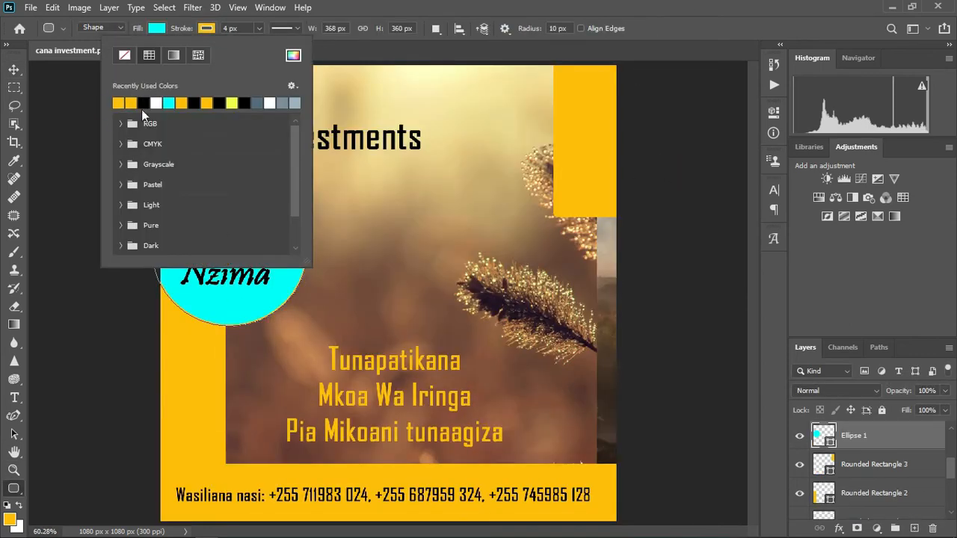
{"action": "left_click", "coordinate": [158, 30]}
{"action": "left_click", "coordinate": [75, 104]}
{"action": "left_click", "coordinate": [208, 29]}
{"action": "left_click", "coordinate": [142, 104]}
- Set the circle's outline to a brown sampled from the photo, 7 px wide
{"action": "left_click", "coordinate": [212, 29]}
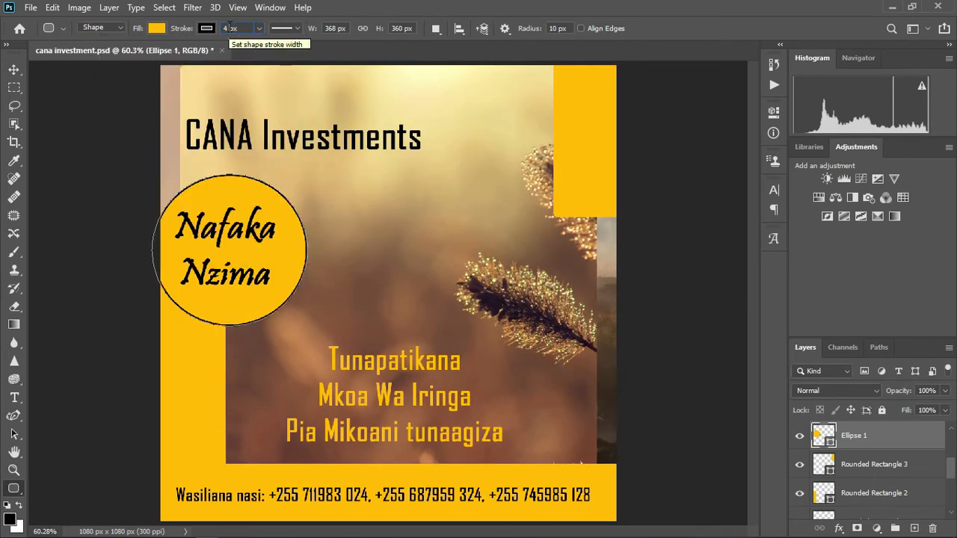
{"action": "double_click", "coordinate": [209, 28]}
{"action": "left_click", "coordinate": [299, 329]}
{"action": "left_click", "coordinate": [876, 225]}
{"action": "left_click", "coordinate": [228, 30]}
{"action": "type", "text": "7"}
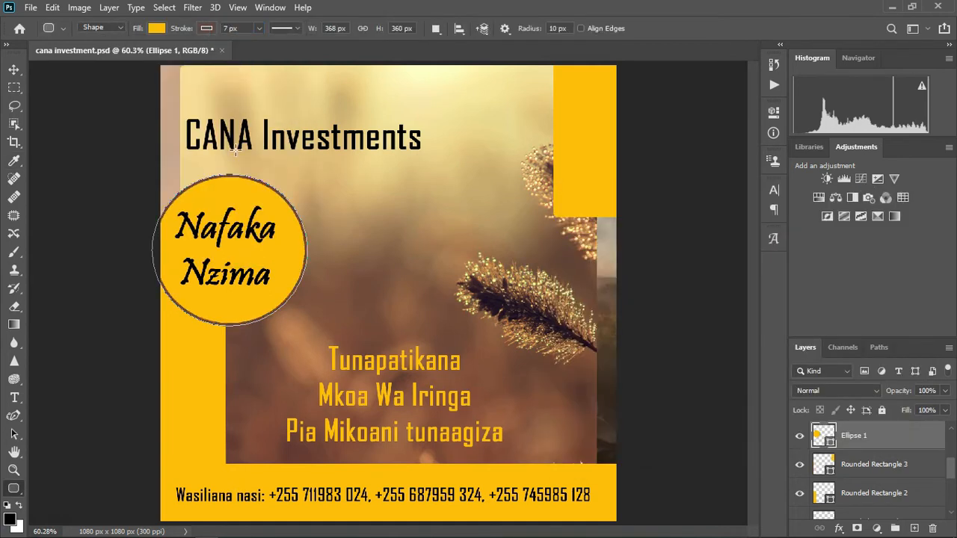
- Centre the CANA Investments title at the top and add a 'Wanakuletea' line beneath it
{"action": "left_click", "coordinate": [14, 69]}
{"action": "left_click_drag", "start_coordinate": [455, 121], "coordinate": [522, 92]}
{"action": "left_click", "coordinate": [14, 398]}
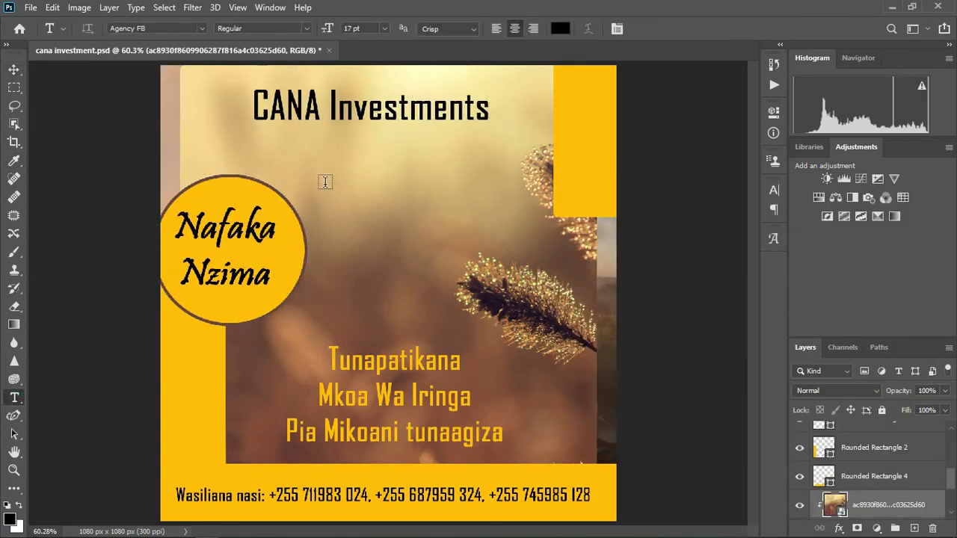
{"action": "left_click", "coordinate": [349, 155]}
{"action": "type", "text": "Wrak"}
{"action": "left_click_drag", "start_coordinate": [406, 180], "coordinate": [375, 203]}
{"action": "left_click_drag", "start_coordinate": [441, 187], "coordinate": [475, 185]}
- Draw a yellow rounded strip behind the Wanakuletea text
{"action": "left_click", "coordinate": [13, 488]}
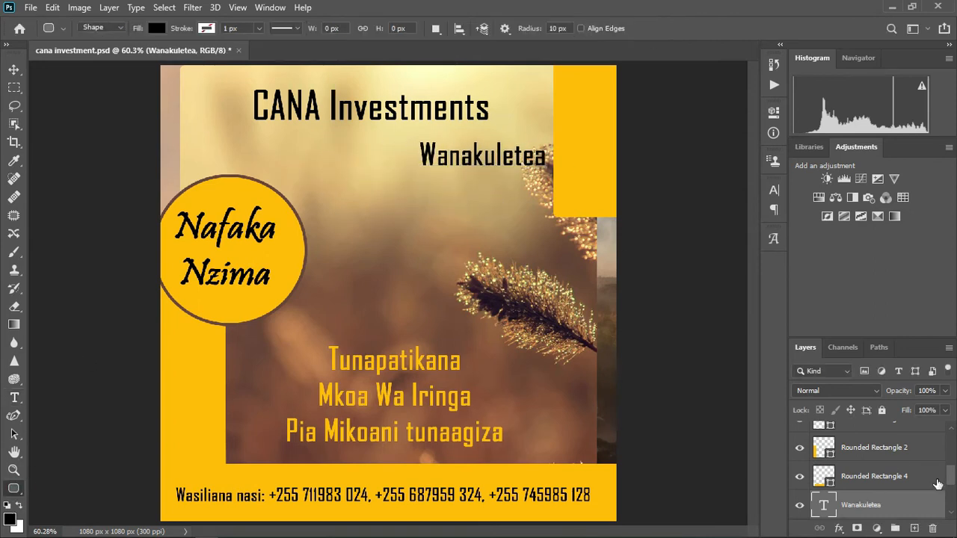
{"action": "scroll", "coordinate": [904, 500], "scroll_direction": "down", "scroll_amount": 1}
{"action": "left_click_drag", "start_coordinate": [871, 434], "coordinate": [873, 473]}
{"action": "left_click_drag", "start_coordinate": [417, 140], "coordinate": [568, 169]}
{"action": "key", "text": "v"}
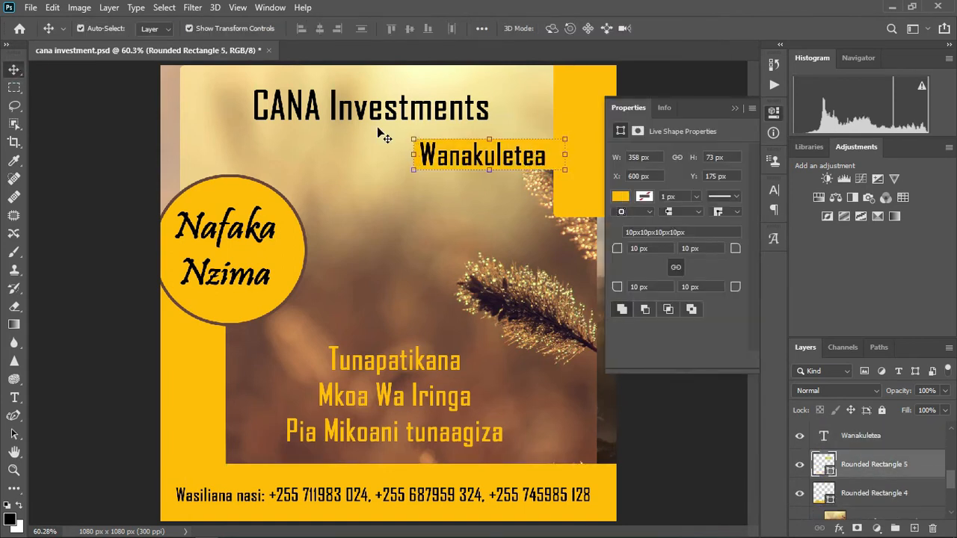
{"action": "left_click", "coordinate": [333, 276]}
- Start a new text box beside the circle for the + sign and clear its placeholder
{"action": "left_click", "coordinate": [15, 397]}
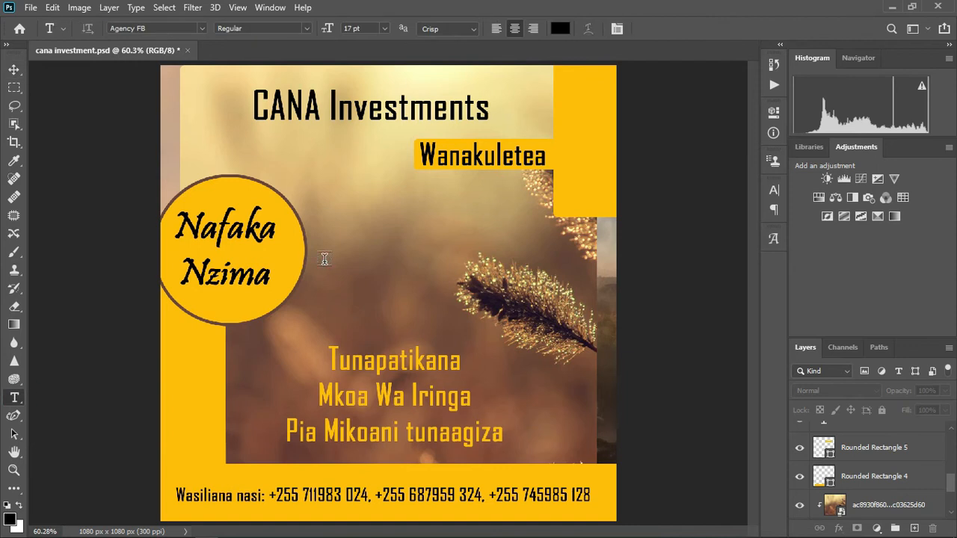
{"action": "left_click", "coordinate": [324, 252]}
{"action": "key", "text": "BackSpace"}
- Type 'Unga Bora' after the + and style it in yellow Kalam
{"action": "left_click", "coordinate": [377, 240]}
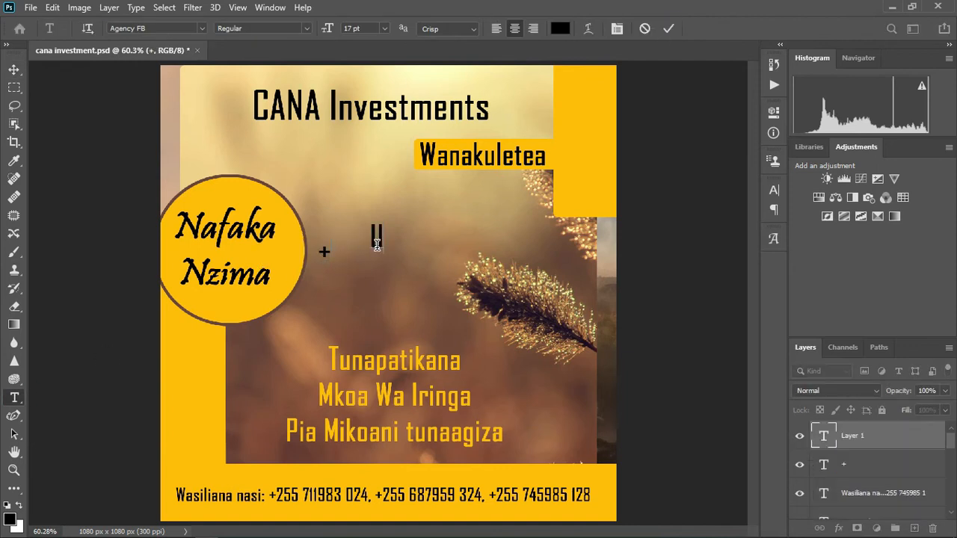
{"action": "type", "text": "Unga Bora"}
{"action": "key", "text": "ctrl+a"}
{"action": "left_click", "coordinate": [201, 28]}
{"action": "left_click", "coordinate": [192, 100]}
{"action": "left_click", "coordinate": [559, 28]}
{"action": "left_click", "coordinate": [476, 165]}
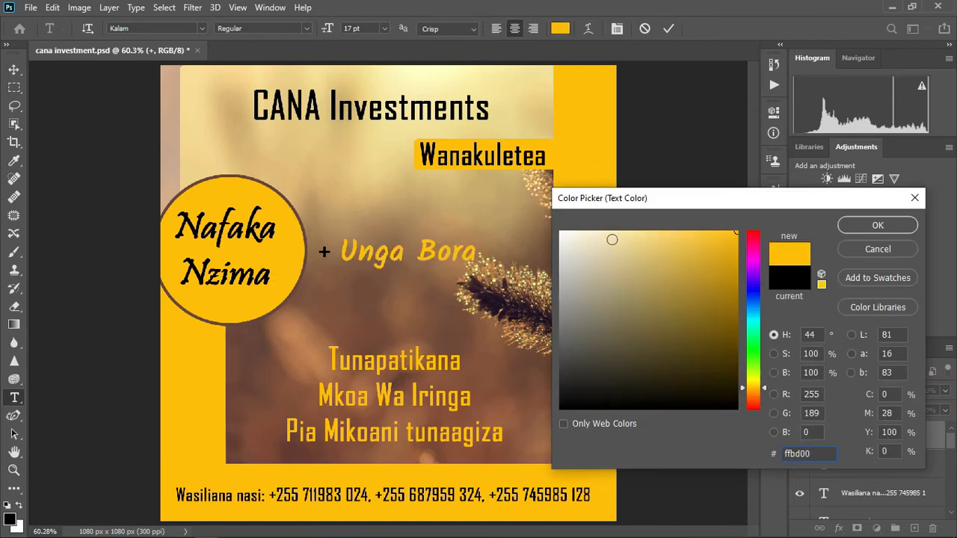
{"action": "left_click", "coordinate": [852, 228]}
{"action": "left_click", "coordinate": [669, 29]}
- Check the CANA Investments title colour in the Color Picker, leaving it unchanged
{"action": "triple_click", "coordinate": [434, 111]}
{"action": "left_click", "coordinate": [560, 29]}
{"action": "left_click", "coordinate": [876, 224]}
{"action": "left_click", "coordinate": [669, 28]}
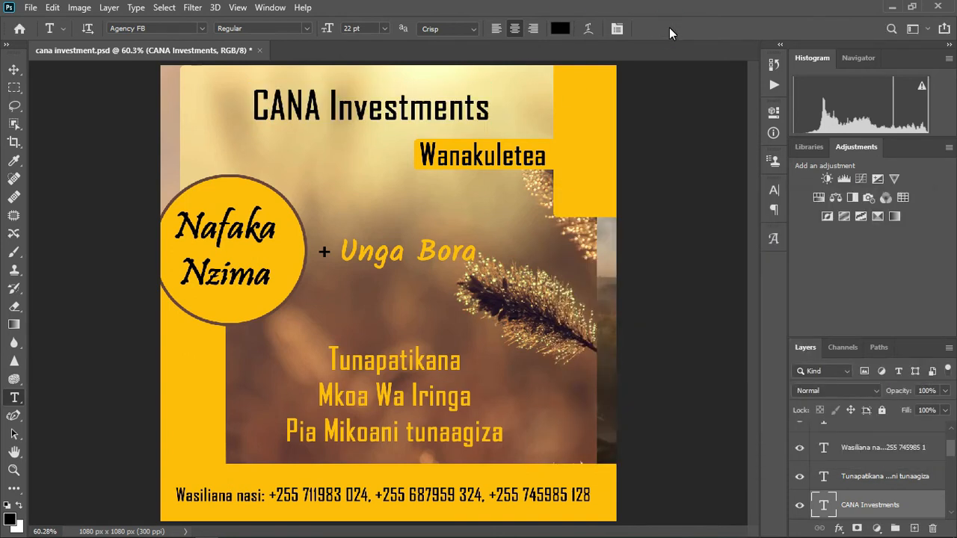
{"action": "key", "text": "v"}
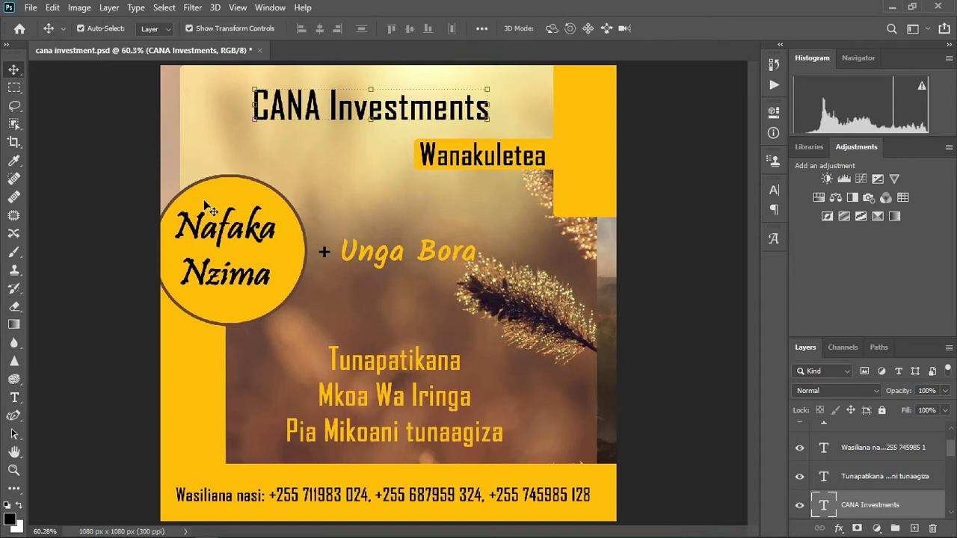
- Lock the yellow background blocks and the grass photo layer
{"action": "left_click", "coordinate": [211, 159]}
{"action": "left_click", "coordinate": [881, 410]}
{"action": "left_click", "coordinate": [232, 142]}
{"action": "left_click", "coordinate": [882, 410]}
{"action": "left_click", "coordinate": [234, 156]}
{"action": "left_click", "coordinate": [882, 410]}
{"action": "left_click", "coordinate": [238, 163]}
- Move the circle, + and Unga Bora together as a group into position
{"action": "left_click_drag", "start_coordinate": [237, 163], "coordinate": [364, 279]}
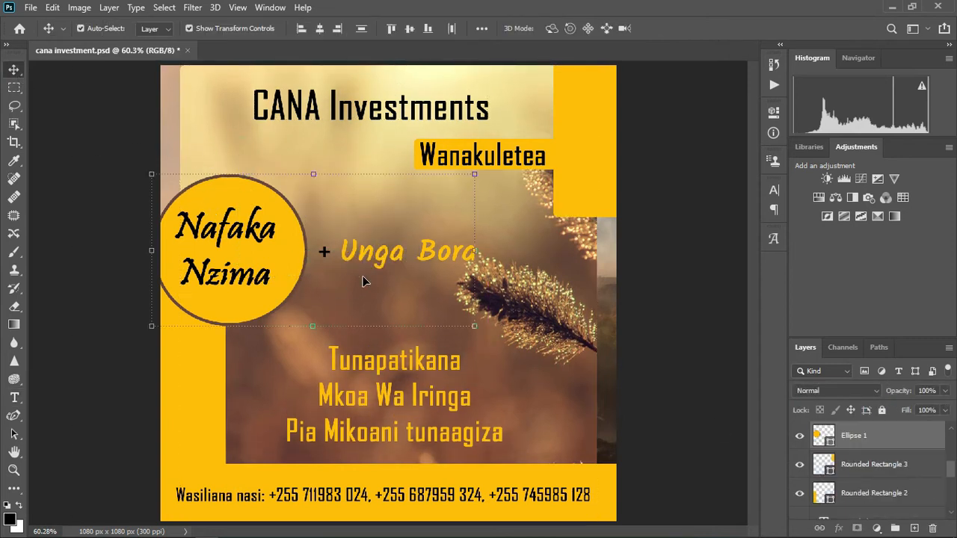
{"action": "key", "text": "shift+Right"}
{"action": "key", "text": "shift+Right"}
{"action": "key", "text": "shift+Right"}
{"action": "key", "text": "shift+Right"}
{"action": "key", "text": "shift+Right"}
{"action": "key", "text": "shift+Right"}
{"action": "key", "text": "shift+Right"}
{"action": "key", "text": "shift+Up"}
{"action": "key", "text": "shift+Right"}
{"action": "key", "text": "shift+Up"}
{"action": "key", "text": "shift+Right"}
{"action": "key", "text": "shift+Right"}
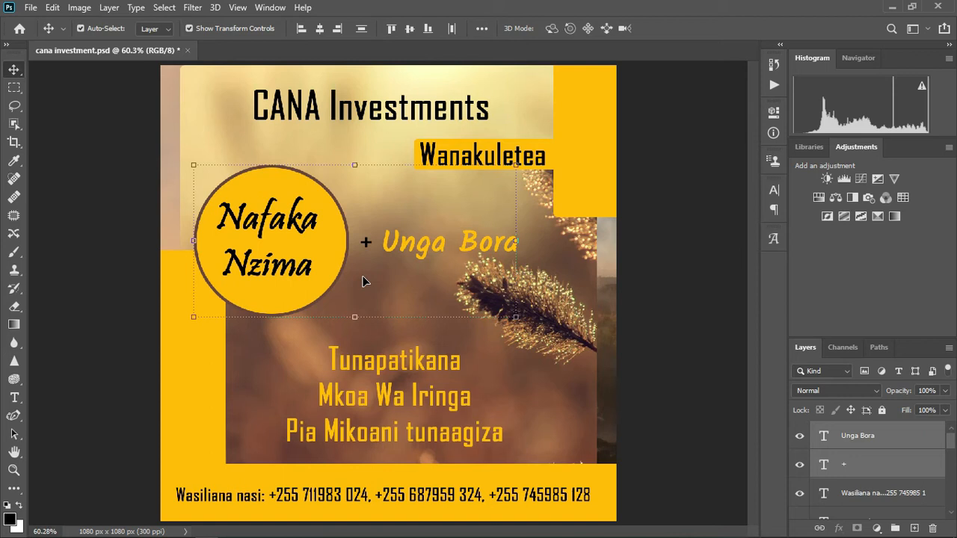
{"action": "left_click_drag", "start_coordinate": [348, 237], "coordinate": [314, 237]}
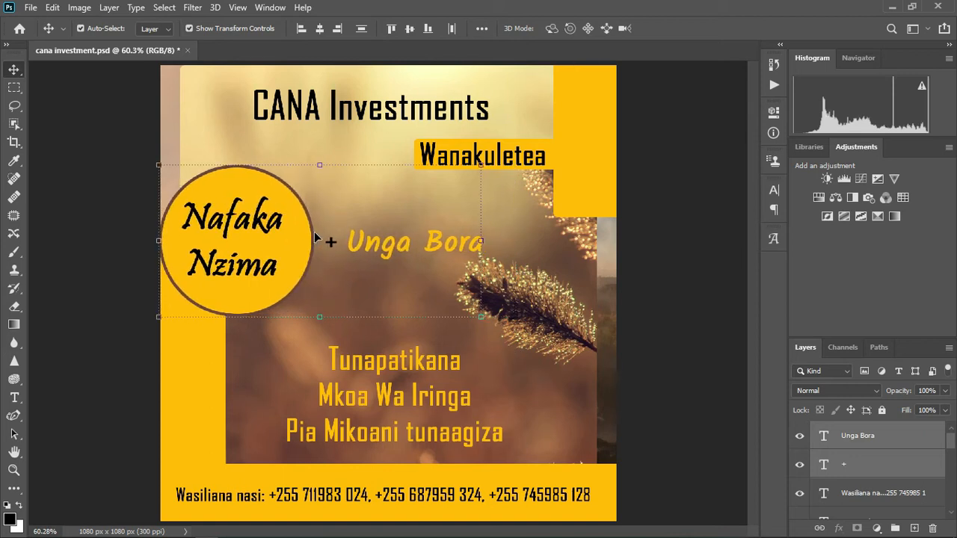
- Centre the Wanakuletea strip under the title and realign the yellow blocks and bottom bar
{"action": "left_click_drag", "start_coordinate": [533, 166], "coordinate": [419, 178]}
{"action": "left_click_drag", "start_coordinate": [404, 113], "coordinate": [422, 109]}
{"action": "left_click", "coordinate": [570, 141]}
{"action": "left_click_drag", "start_coordinate": [213, 372], "coordinate": [199, 373]}
{"action": "left_click_drag", "start_coordinate": [604, 482], "coordinate": [604, 495]}
{"action": "left_click_drag", "start_coordinate": [585, 154], "coordinate": [596, 155]}
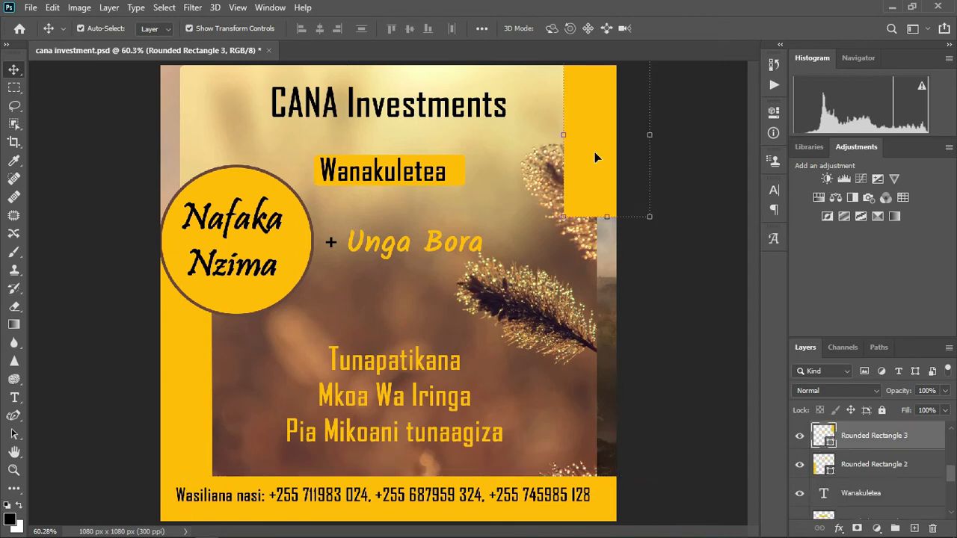
{"action": "left_click_drag", "start_coordinate": [593, 171], "coordinate": [598, 176]}
- Save the poster with the updated layout
{"action": "left_click", "coordinate": [720, 420]}
{"action": "key", "text": "ctrl+s"}
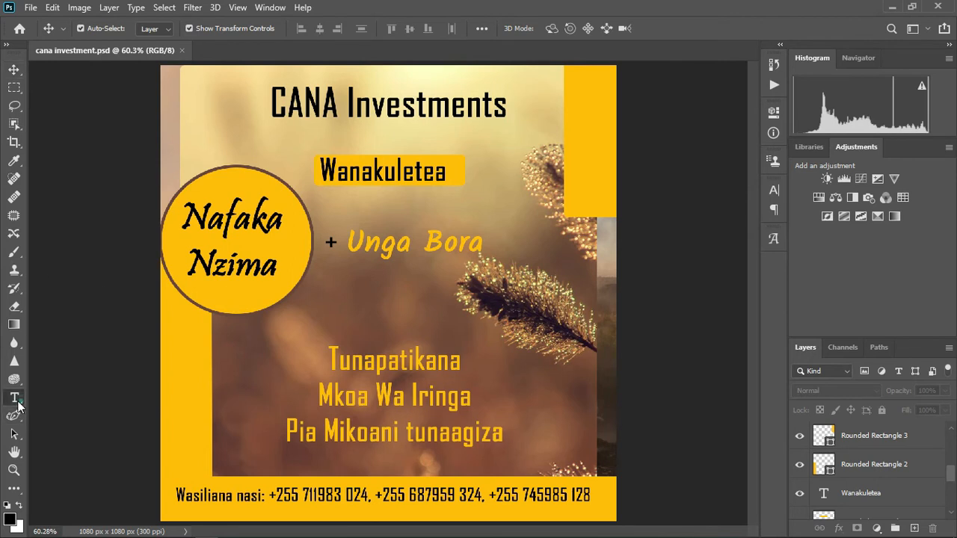
{"action": "left_click", "coordinate": [16, 401]}
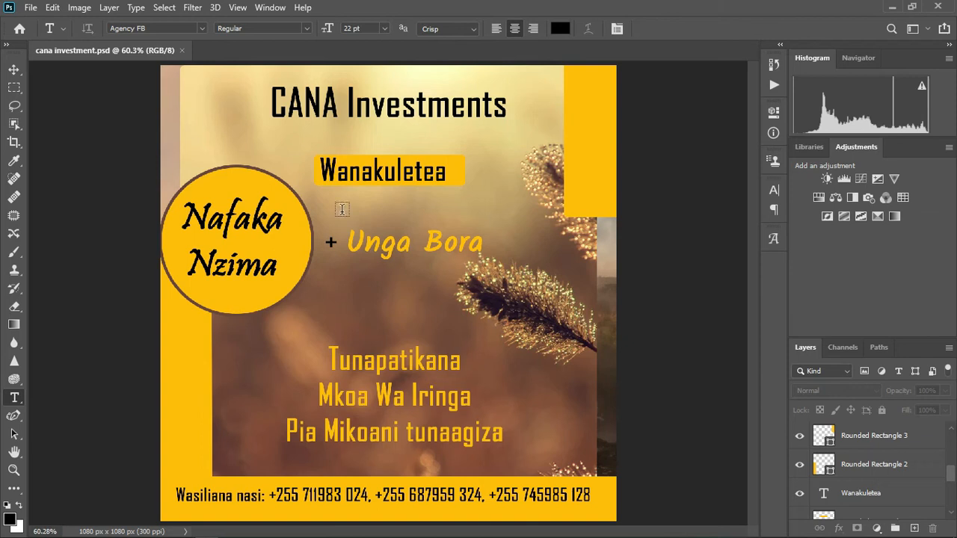
- Tighten the Nafaka Nzima leading to 16.64 pt and move it higher in the circle
{"action": "left_click", "coordinate": [259, 272]}
{"action": "key", "text": "ctrl+a"}
{"action": "left_click", "coordinate": [617, 29]}
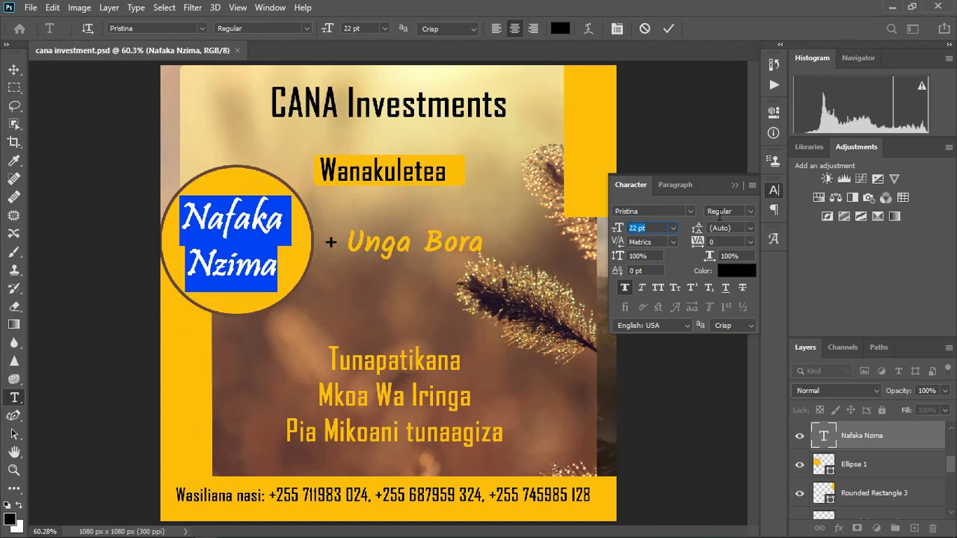
{"action": "left_click_drag", "start_coordinate": [697, 228], "coordinate": [690, 228]}
{"action": "left_click", "coordinate": [668, 29]}
{"action": "left_click", "coordinate": [15, 69]}
{"action": "left_click_drag", "start_coordinate": [232, 256], "coordinate": [233, 243]}
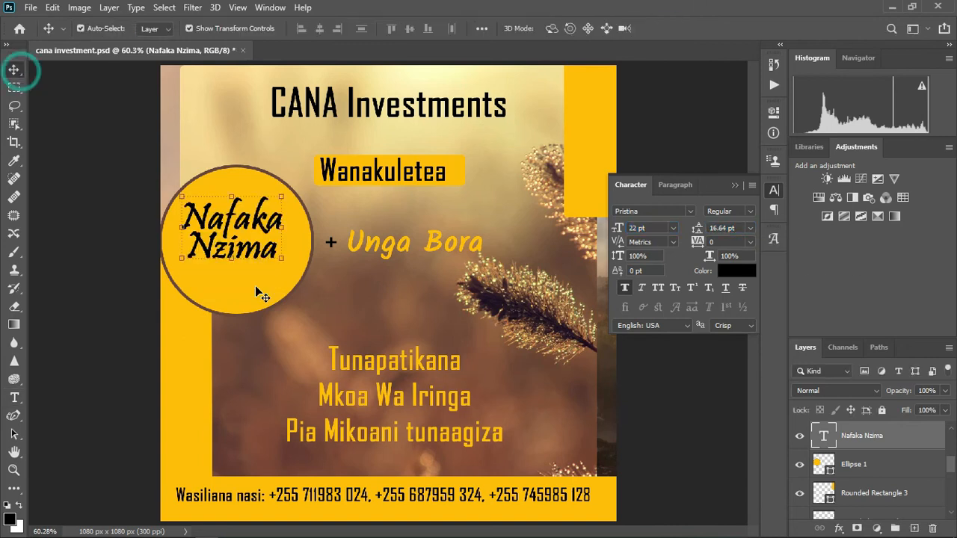
- Type 'Mahindi, Mtama, Ulezi, n.k' below Unga Bora, breaking it before Ulezi onto two lines
{"action": "left_click", "coordinate": [233, 254]}
{"action": "key", "text": "t"}
{"action": "left_click", "coordinate": [356, 288]}
{"action": "type", "text": "Mah"}
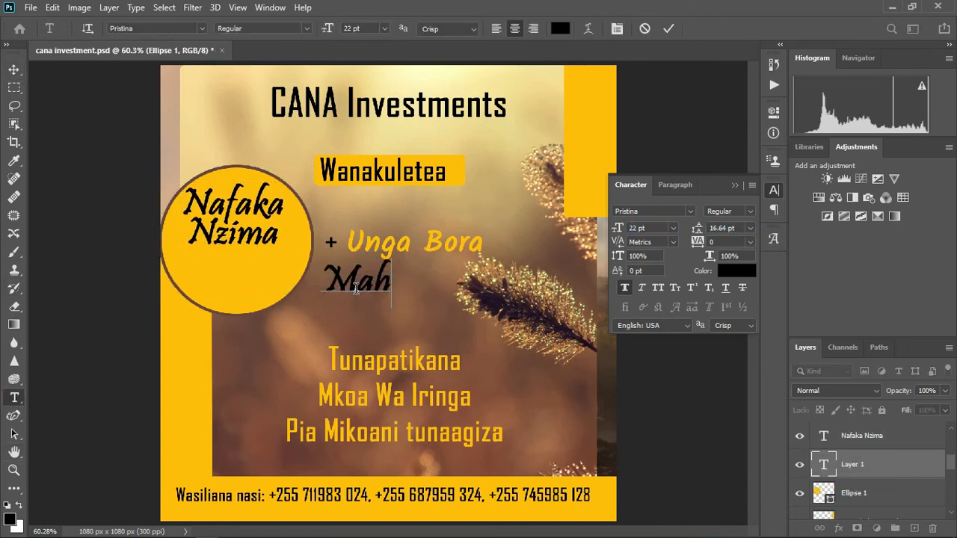
{"action": "type", "text": "indi, Mtama, Ulezi, n.K"}
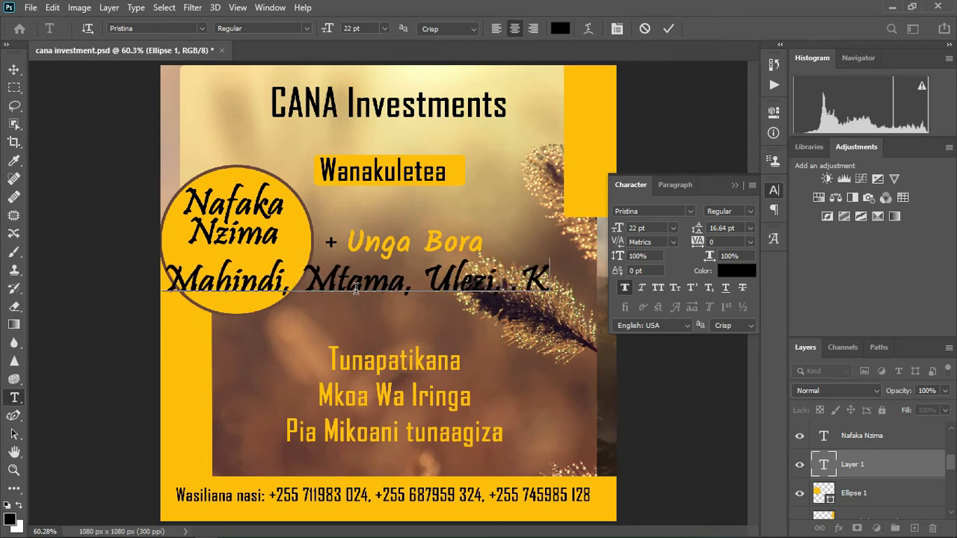
{"action": "key", "text": "BackSpace"}
{"action": "type", "text": "k"}
{"action": "left_click", "coordinate": [432, 283]}
{"action": "key", "text": "Return"}
- Shrink the product list text, tighten its line spacing, and move it into the yellow circle
{"action": "key", "text": "ctrl+a"}
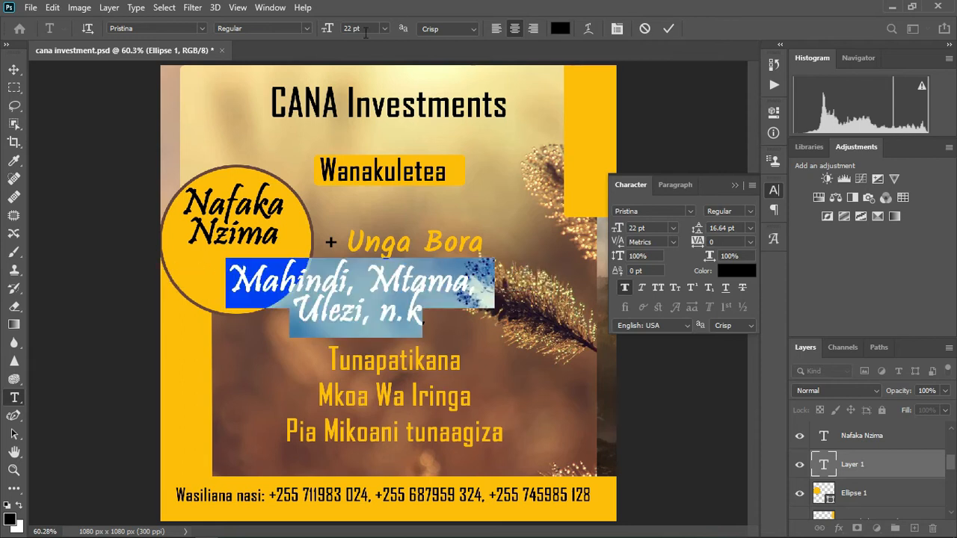
{"action": "left_click", "coordinate": [352, 29]}
{"action": "scroll", "coordinate": [351, 29], "scroll_direction": "down", "scroll_amount": 15}
{"action": "left_click", "coordinate": [720, 229]}
{"action": "scroll", "coordinate": [720, 230], "scroll_direction": "down", "scroll_amount": 7}
{"action": "left_click_drag", "start_coordinate": [404, 314], "coordinate": [277, 297]}
- Colour the product list dark purple sampled from the poster and enlarge it to about 10 pt
{"action": "left_click", "coordinate": [560, 28]}
{"action": "left_click", "coordinate": [413, 93]}
{"action": "left_click", "coordinate": [412, 73]}
{"action": "left_click", "coordinate": [500, 299]}
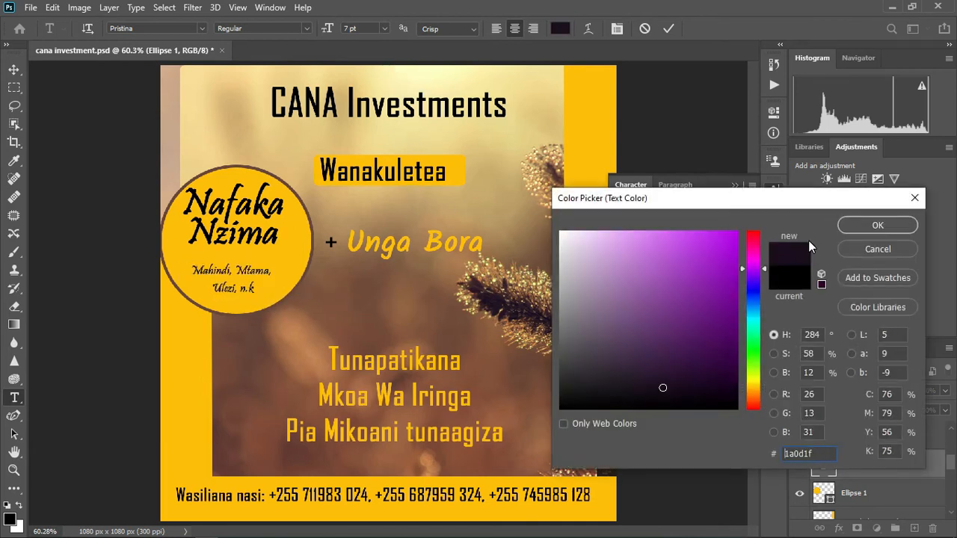
{"action": "left_click", "coordinate": [877, 225]}
{"action": "left_click", "coordinate": [352, 29]}
{"action": "scroll", "coordinate": [352, 29], "scroll_direction": "up", "scroll_amount": 3}
{"action": "left_click", "coordinate": [668, 29]}
- Nudge Nafaka Nzima slightly down inside the circle
{"action": "left_click", "coordinate": [252, 206]}
{"action": "left_click_drag", "start_coordinate": [300, 248], "coordinate": [300, 254]}
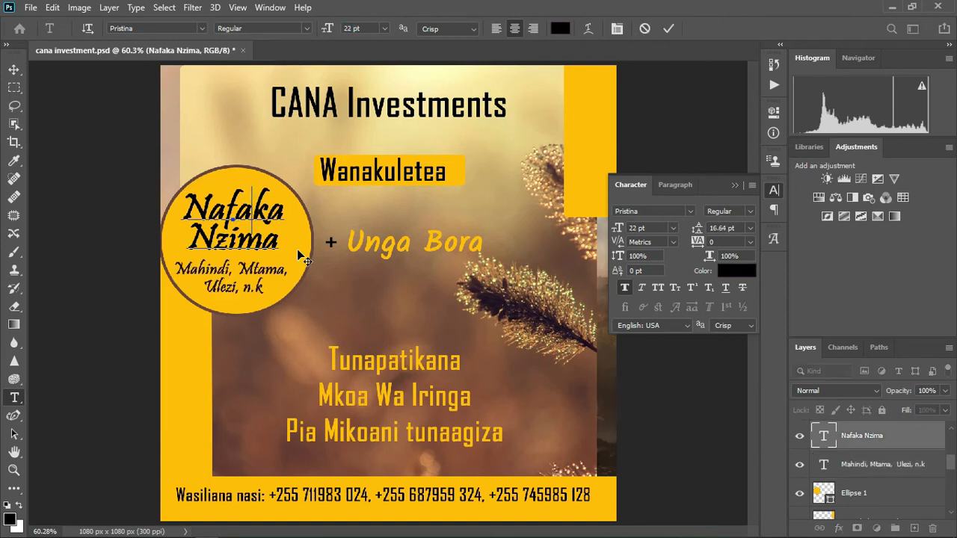
{"action": "left_click", "coordinate": [668, 28]}
{"action": "left_click", "coordinate": [14, 69]}
{"action": "left_click", "coordinate": [912, 493]}
- Draw a yellow rounded rectangle label below the circle
{"action": "left_click", "coordinate": [15, 488]}
{"action": "left_click_drag", "start_coordinate": [163, 258], "coordinate": [352, 312]}
{"action": "left_click", "coordinate": [306, 309]}
{"action": "left_click", "coordinate": [429, 259]}
{"action": "key", "text": "ctrl+z"}
{"action": "left_click", "coordinate": [14, 70]}
{"action": "left_click", "coordinate": [298, 296]}
- Move the product list onto the label, enlarging it to 12 pt with wider line spacing
{"action": "left_click", "coordinate": [691, 28]}
{"action": "left_click_drag", "start_coordinate": [260, 296], "coordinate": [314, 305]}
{"action": "double_click", "coordinate": [320, 297]}
{"action": "left_click", "coordinate": [352, 30]}
{"action": "scroll", "coordinate": [352, 30], "scroll_direction": "up", "scroll_amount": 2}
{"action": "left_click", "coordinate": [15, 70]}
{"action": "double_click", "coordinate": [299, 295]}
{"action": "left_click", "coordinate": [715, 289]}
{"action": "scroll", "coordinate": [715, 289], "scroll_direction": "up", "scroll_amount": 2}
{"action": "left_click", "coordinate": [14, 69]}
- Position the label and its text over the circle's lower edge and lower Nafaka Nzima
{"action": "left_click", "coordinate": [618, 411]}
{"action": "left_click_drag", "start_coordinate": [241, 318], "coordinate": [380, 295]}
{"action": "left_click_drag", "start_coordinate": [321, 305], "coordinate": [319, 318]}
{"action": "left_click_drag", "start_coordinate": [272, 220], "coordinate": [274, 229]}
- Move the CANA Investments title down about 32 px and save the poster
{"action": "left_click", "coordinate": [665, 84]}
{"action": "left_click", "coordinate": [734, 108]}
{"action": "left_click_drag", "start_coordinate": [402, 103], "coordinate": [399, 127]}
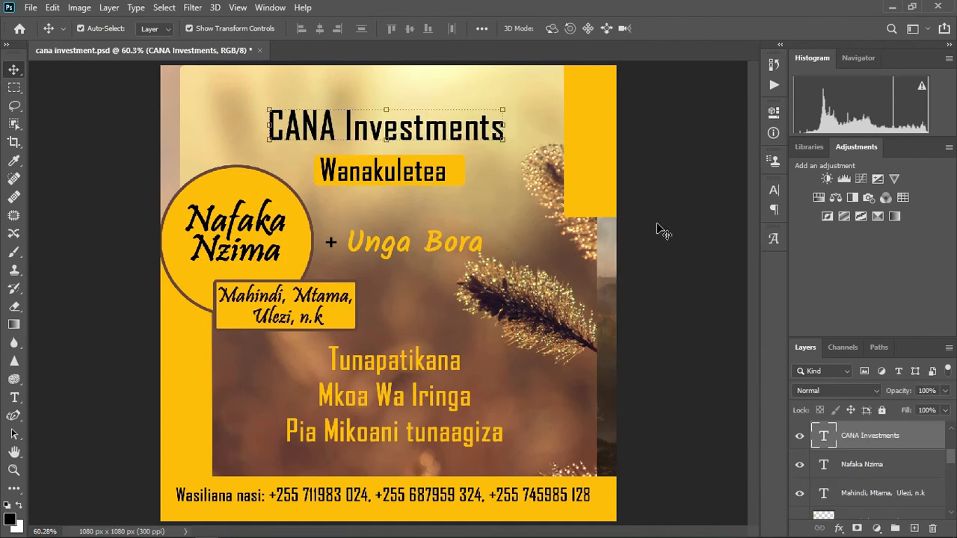
{"action": "left_click", "coordinate": [678, 260]}
{"action": "key", "text": "ctrl+s"}
- Type the credit text 'PS 21 Investments' at the bottom of the poster
{"action": "left_click", "coordinate": [14, 397]}
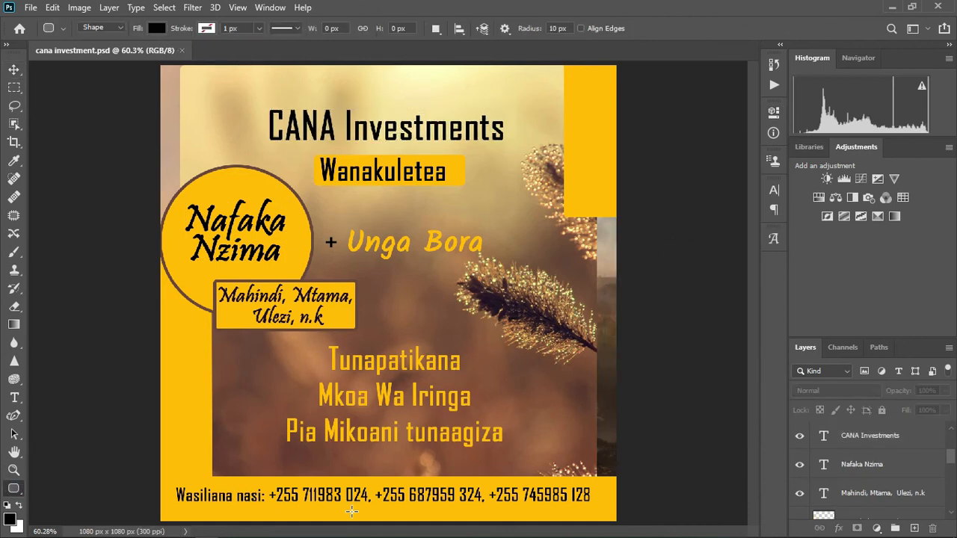
{"action": "left_click", "coordinate": [374, 515]}
{"action": "type", "text": "PS 21 Investments"}
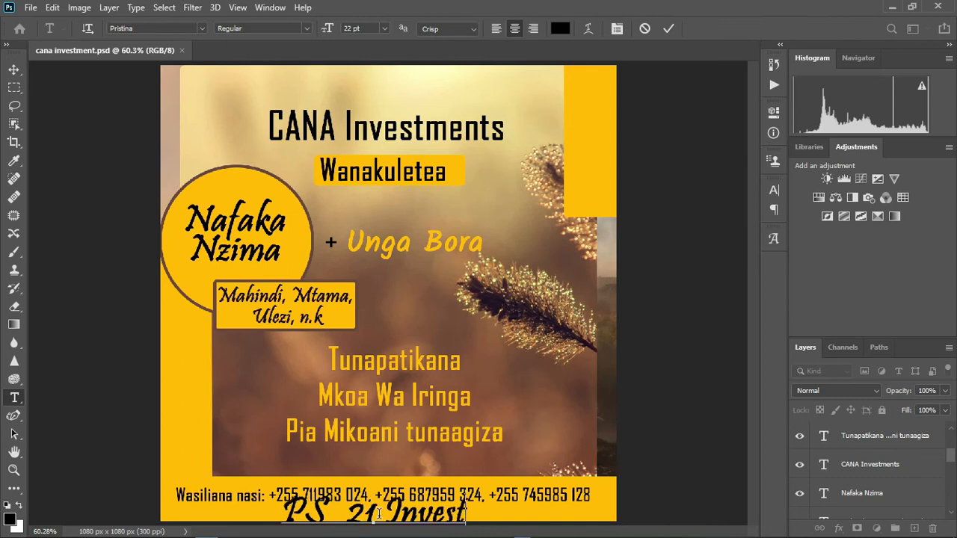
{"action": "key", "text": "ctrl+a"}
- Apply the Javanese Text font to the credit, dismissing the font error messages
{"action": "left_click", "coordinate": [201, 27]}
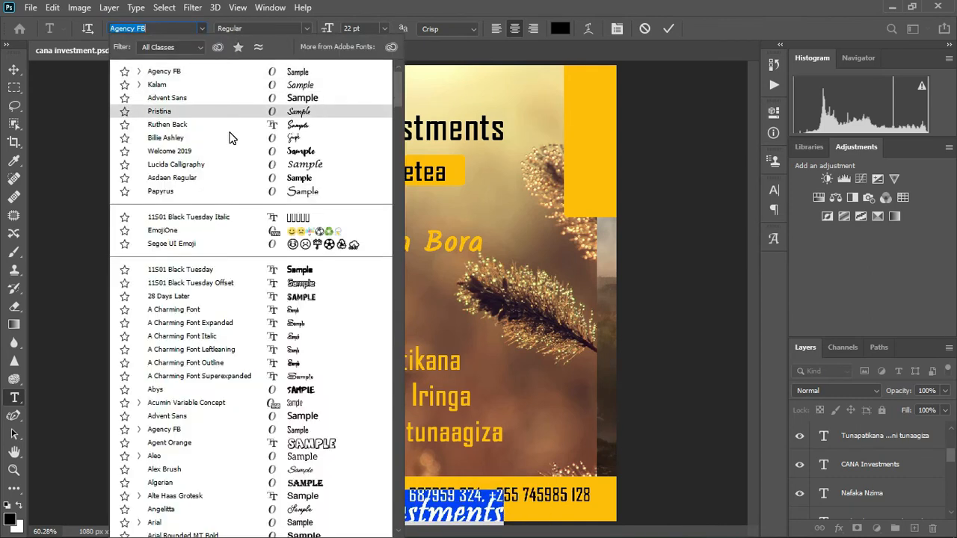
{"action": "left_click", "coordinate": [470, 212]}
{"action": "left_click", "coordinate": [442, 214]}
{"action": "left_click", "coordinate": [493, 247]}
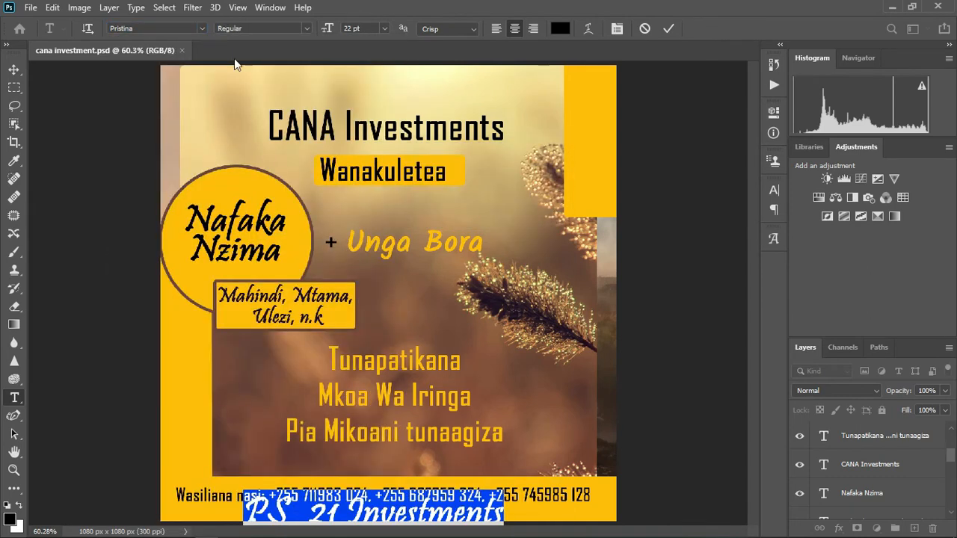
{"action": "left_click", "coordinate": [201, 29]}
{"action": "left_click_drag", "start_coordinate": [398, 77], "coordinate": [400, 217]}
{"action": "left_click", "coordinate": [314, 202]}
- Shrink the credit to 4.5 pt and place it along the poster's top-left edge
{"action": "left_click", "coordinate": [353, 28]}
{"action": "scroll", "coordinate": [354, 29], "scroll_direction": "down", "scroll_amount": 16}
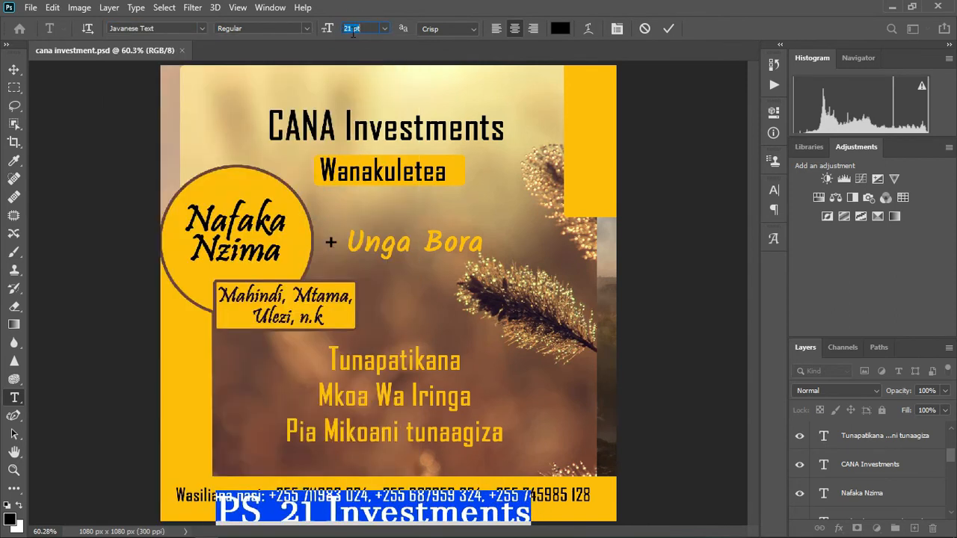
{"action": "left_click_drag", "start_coordinate": [441, 516], "coordinate": [444, 511]}
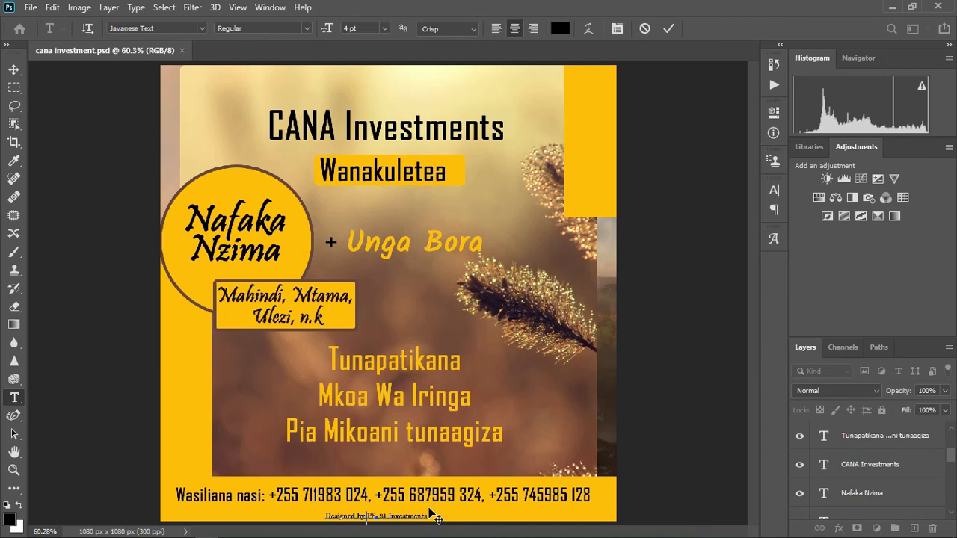
{"action": "left_click_drag", "start_coordinate": [430, 509], "coordinate": [216, 88]}
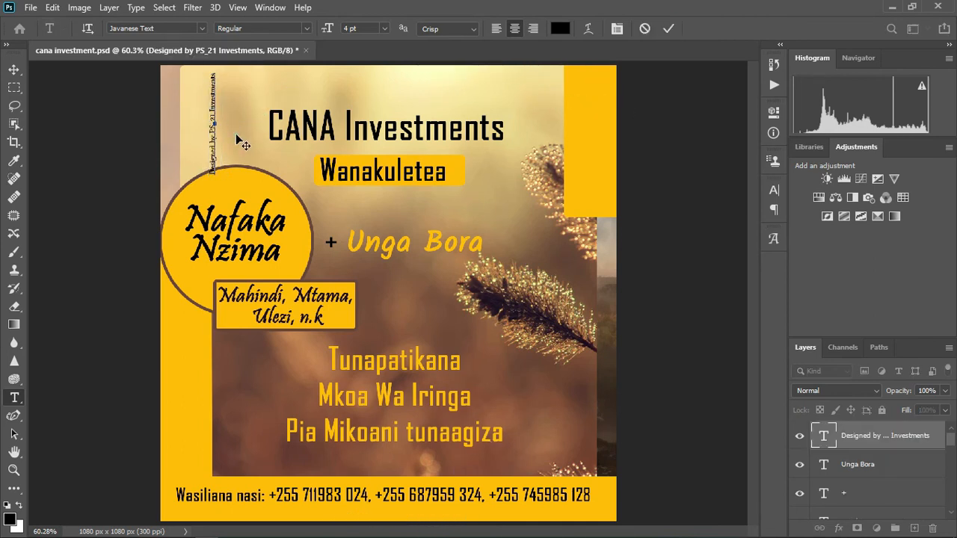
{"action": "key", "text": "ctrl+a"}
{"action": "left_click", "coordinate": [349, 28]}
{"action": "type", "text": "5"}
{"action": "key", "text": "Return"}
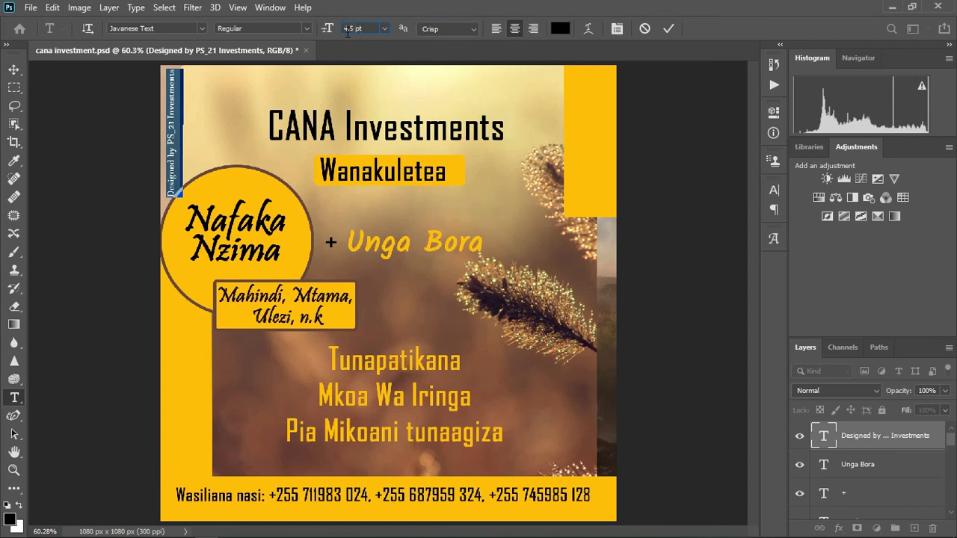
{"action": "left_click", "coordinate": [668, 28]}
{"action": "left_click", "coordinate": [14, 69]}
{"action": "key", "text": "Up"}
{"action": "key", "text": "Up"}
{"action": "key", "text": "Up"}
{"action": "key", "text": "Up"}
{"action": "key", "text": "Up"}
{"action": "left_click", "coordinate": [660, 263]}
- Save the poster, then start a Save As copy toward the Products folder
{"action": "key", "text": "ctrl+s"}
{"action": "left_click", "coordinate": [31, 7]}
{"action": "left_click", "coordinate": [75, 183]}
{"action": "left_click", "coordinate": [147, 38]}
- Save a JPEG copy of the poster into the Products folder
{"action": "left_click", "coordinate": [179, 112]}
{"action": "left_click", "coordinate": [183, 282]}
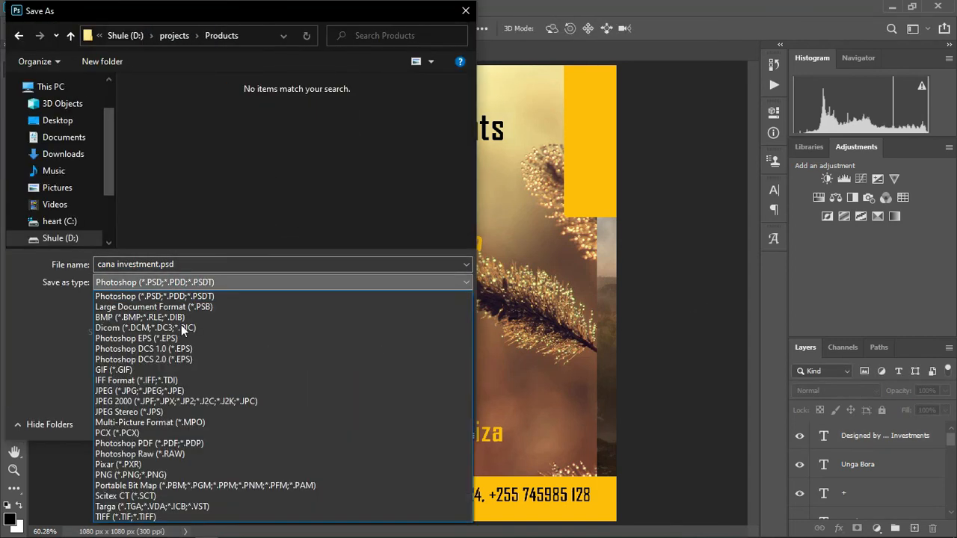
{"action": "left_click", "coordinate": [138, 390]}
{"action": "left_click", "coordinate": [356, 420]}
{"action": "left_click", "coordinate": [557, 121]}
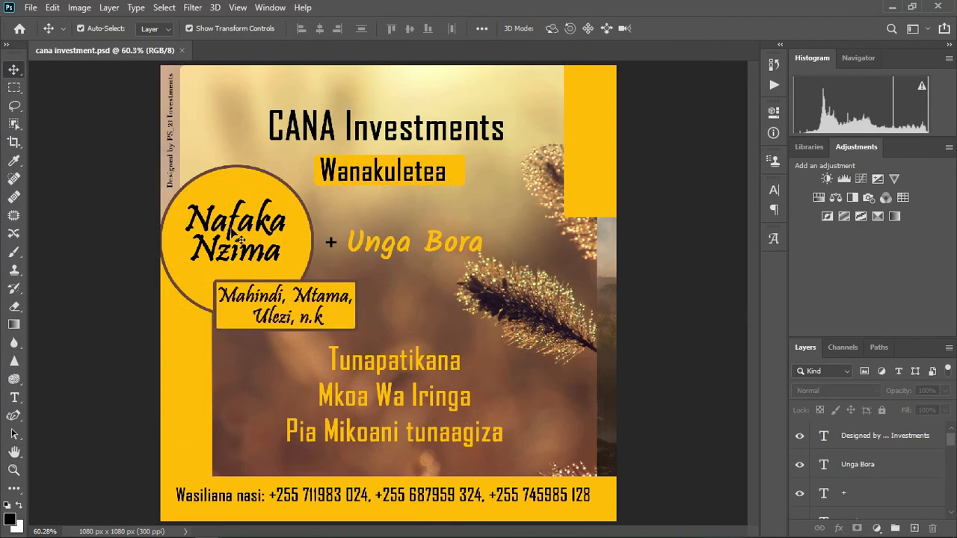
- Capitalise Tunaagiza and add 'Tanzania' after Tunapatikana in the location text
{"action": "double_click", "coordinate": [416, 437]}
{"action": "left_click", "coordinate": [416, 434]}
{"action": "key", "text": "BackSpace"}
{"action": "type", "text": "T"}
{"action": "key", "text": "Up"}
{"action": "key", "text": "Up"}
{"action": "key", "text": "End"}
{"action": "type", "text": "Tanzania"}
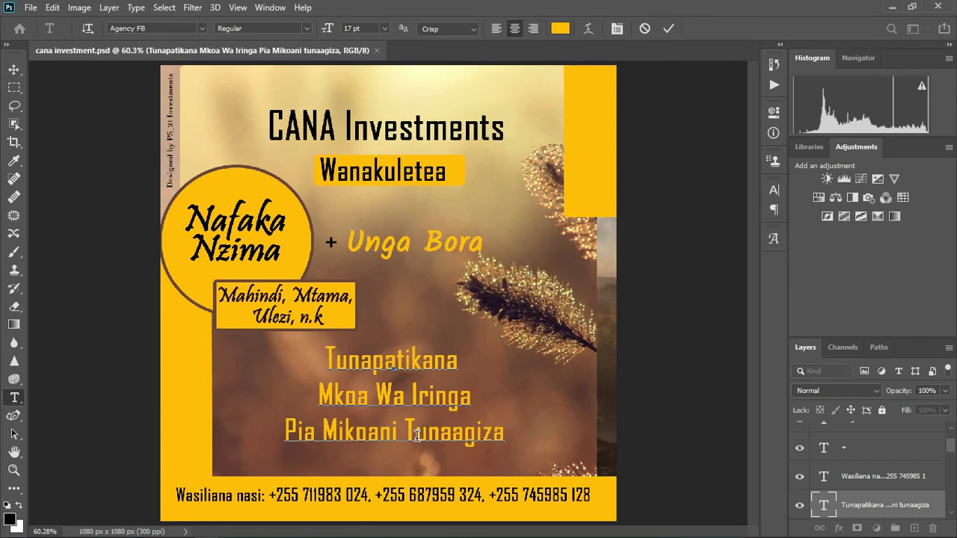
{"action": "left_click", "coordinate": [669, 28]}
- Save the poster and re-save the updated JPEG copy into the Products folder
{"action": "key", "text": "ctrl+s"}
{"action": "left_click", "coordinate": [30, 7]}
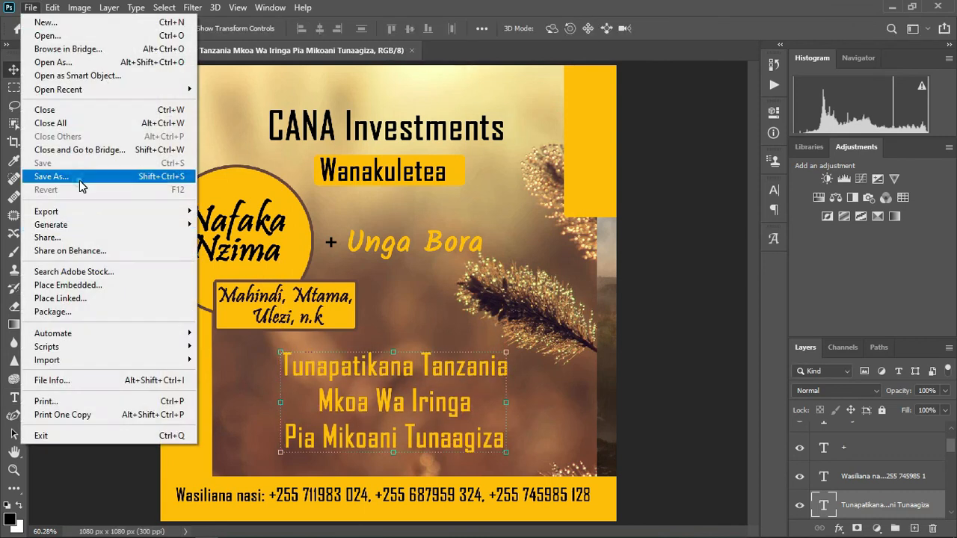
{"action": "left_click", "coordinate": [74, 180]}
{"action": "left_click", "coordinate": [147, 35]}
{"action": "left_click", "coordinate": [172, 90]}
{"action": "left_click", "coordinate": [280, 281]}
{"action": "left_click", "coordinate": [139, 390]}
{"action": "left_click", "coordinate": [183, 263]}
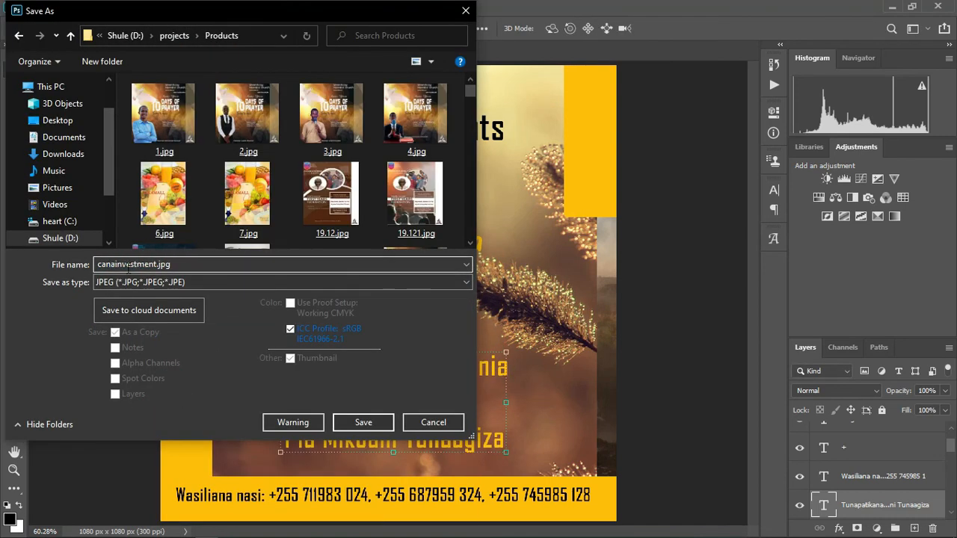
{"action": "left_click", "coordinate": [363, 422]}
{"action": "left_click", "coordinate": [566, 123]}
{"action": "left_click", "coordinate": [645, 418]}
- Set the Wasiliana nasi contact line to 8 pt, centre it in the footer, shift Tunapatikana right
{"action": "left_click_drag", "start_coordinate": [560, 496], "coordinate": [548, 499]}
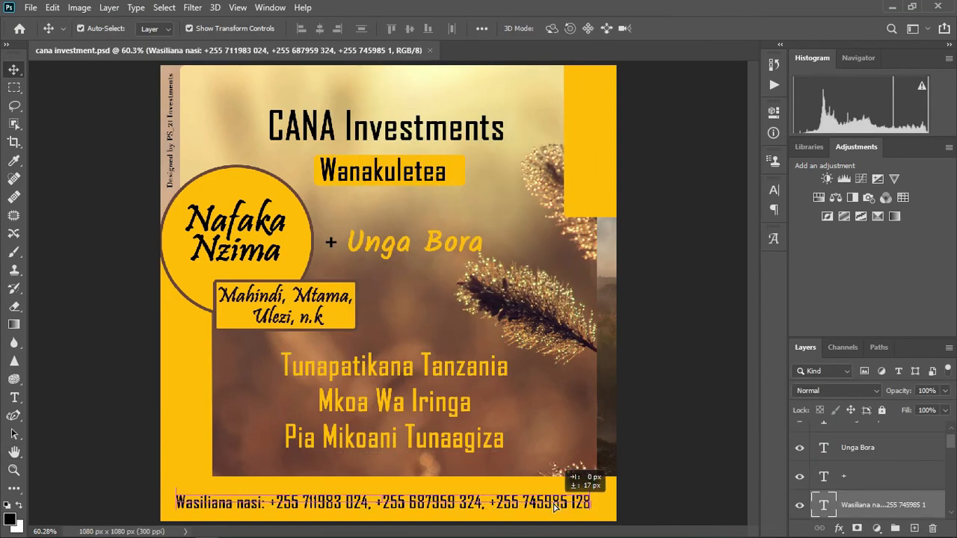
{"action": "double_click", "coordinate": [523, 507]}
{"action": "left_click", "coordinate": [352, 29]}
{"action": "type", "text": "8"}
{"action": "key", "text": "Return"}
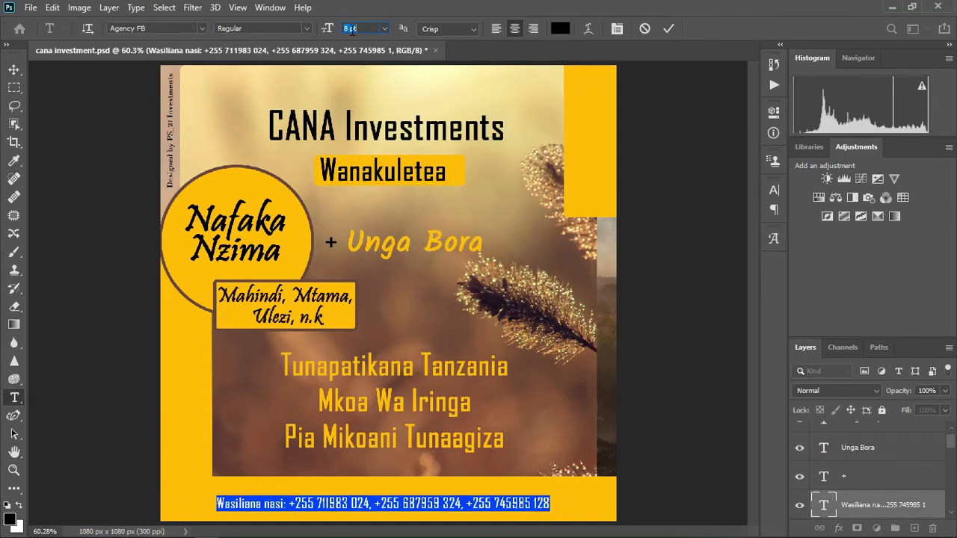
{"action": "key", "text": "ctrl+Return"}
{"action": "left_click_drag", "start_coordinate": [418, 505], "coordinate": [423, 503]}
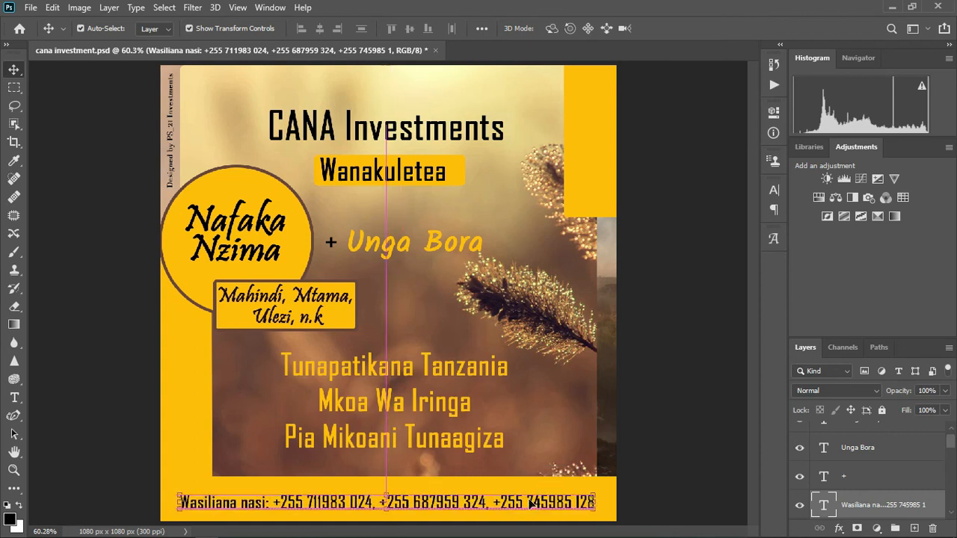
{"action": "mouse_move", "coordinate": [383, 371]}
{"action": "left_mouse_down"}
{"action": "mouse_move", "coordinate": [403, 372]}
{"action": "mouse_move", "coordinate": [378, 375]}
{"action": "left_mouse_up"}
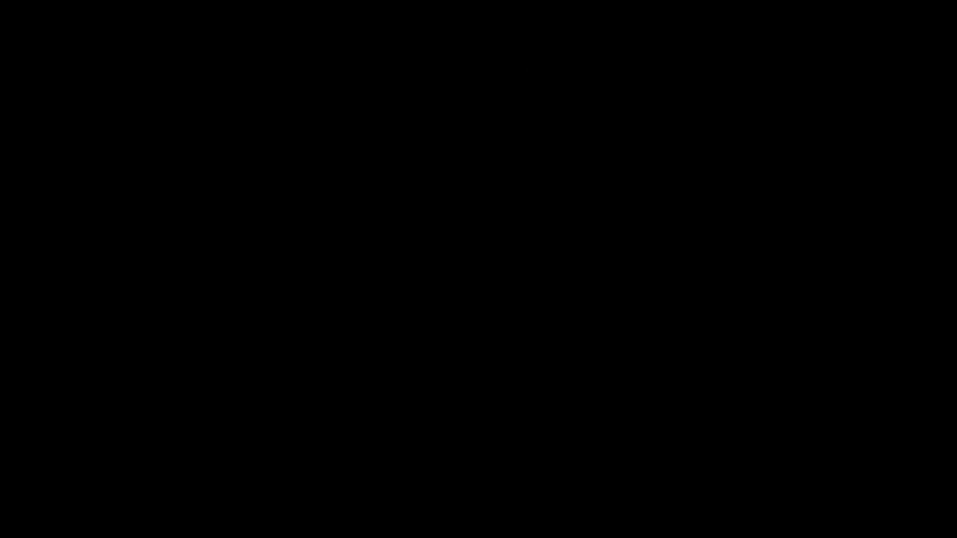